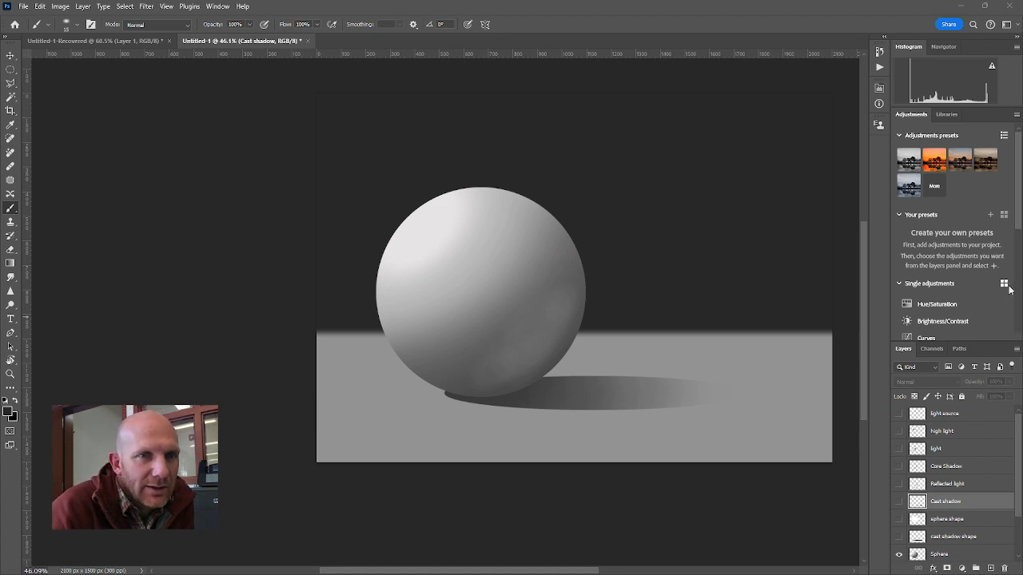
Show the label layers light source, high light, light, Core Shadow and Reflected light one by one over the shaded sphere
click(899, 414)
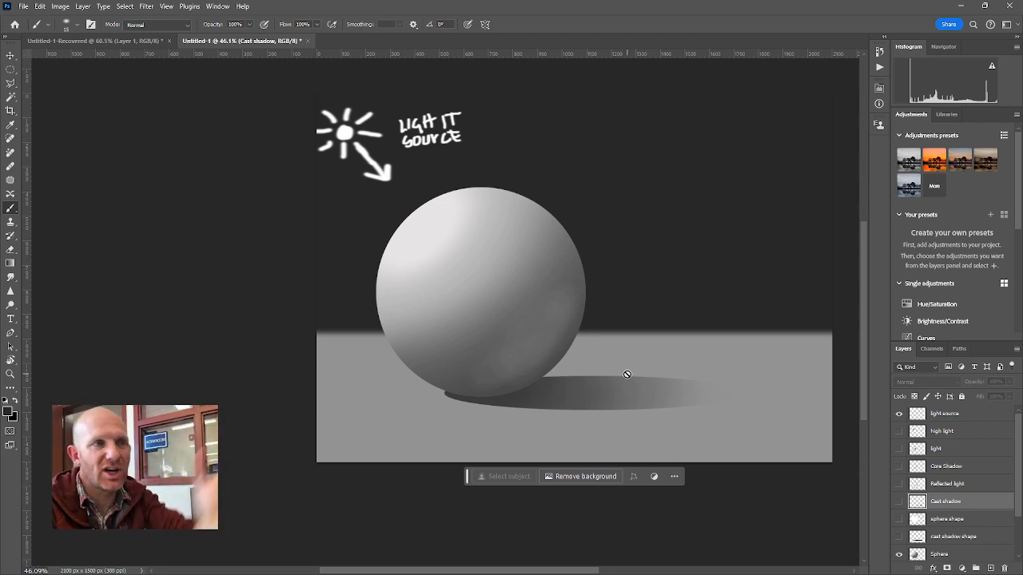
click(899, 431)
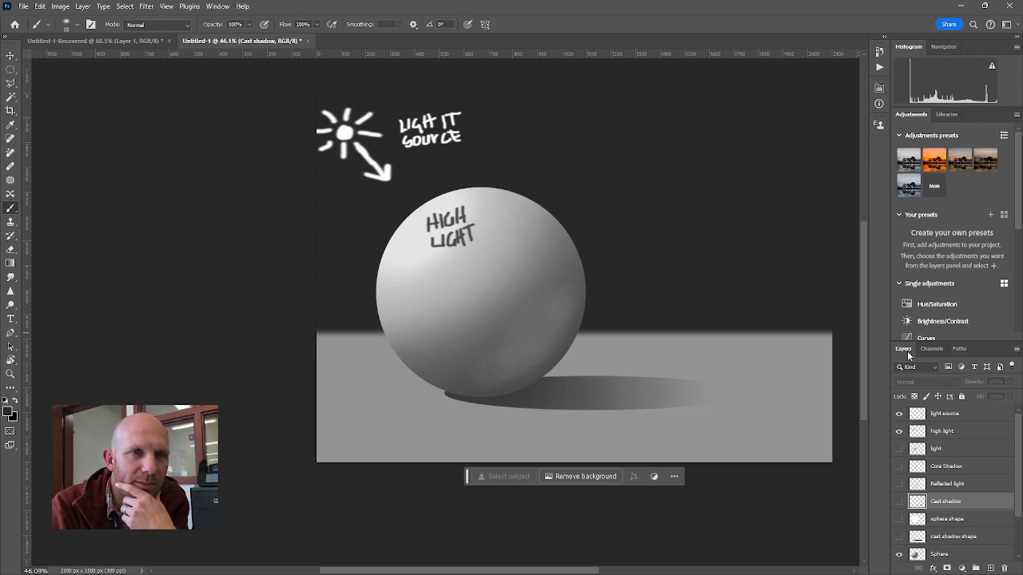
click(900, 451)
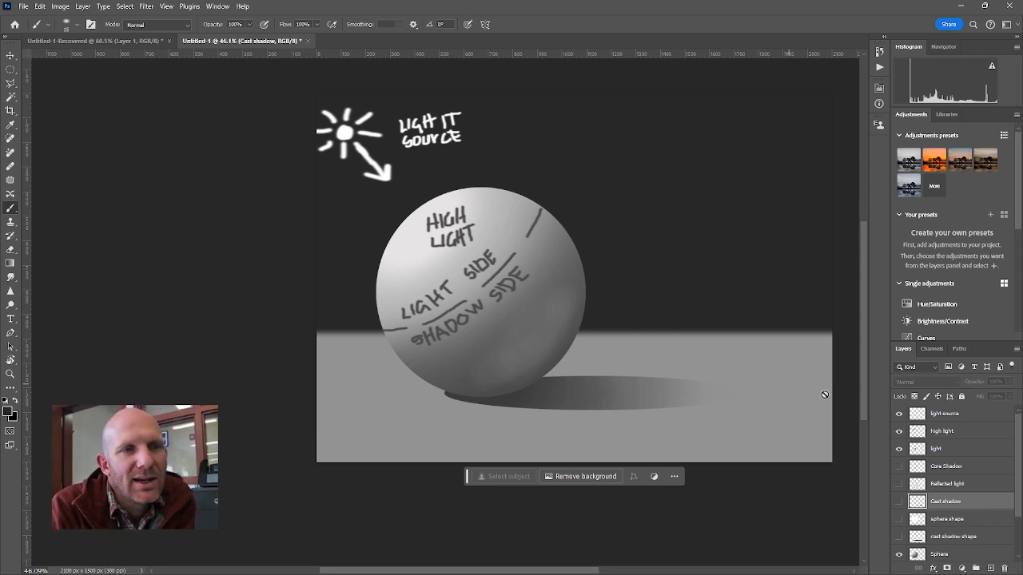
click(898, 468)
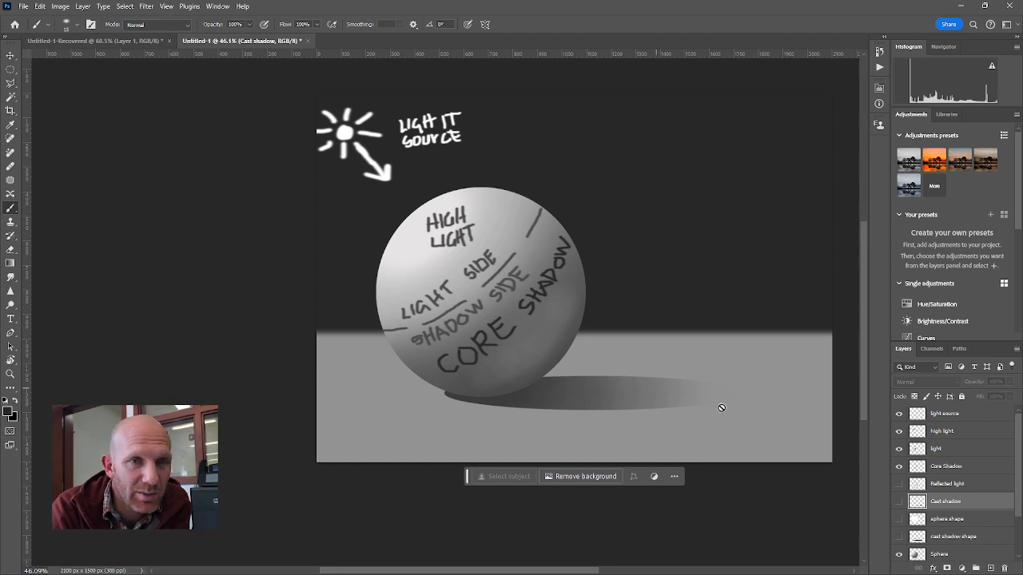
click(899, 484)
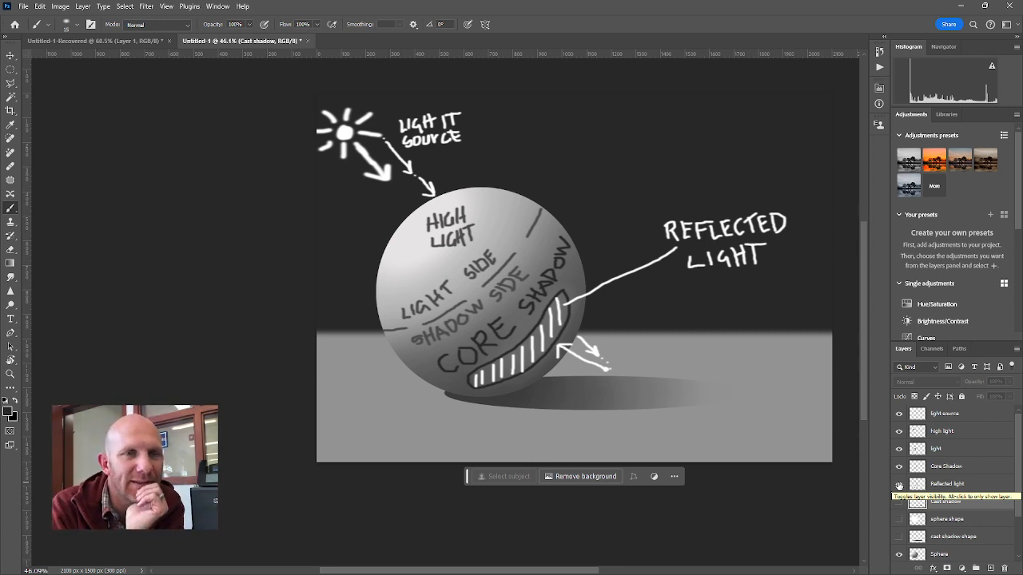
Hide the label layers to compare the bare sphere, and show them all again, including Reflected light and Cast shadow
click(898, 485)
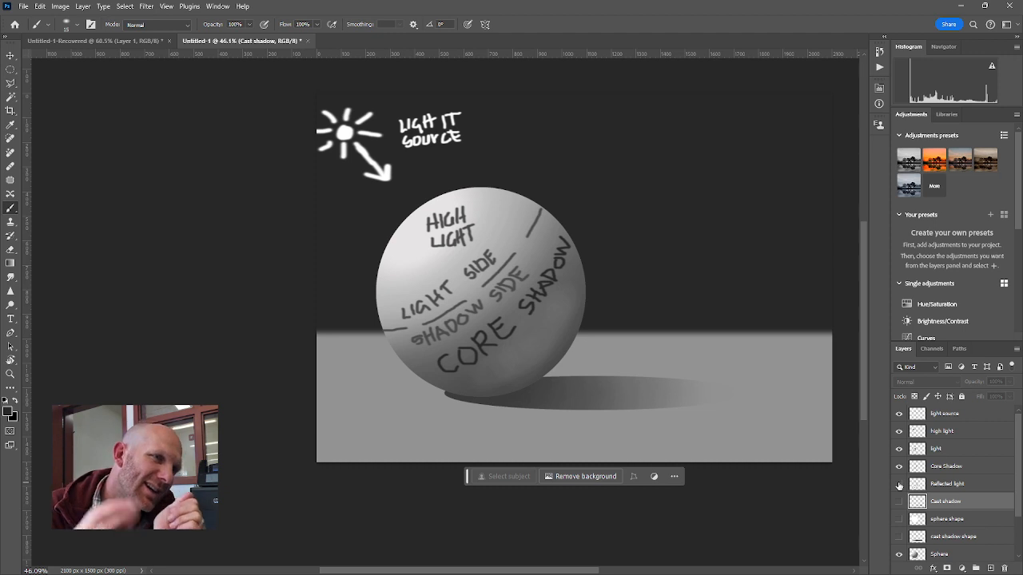
drag(900, 469, 901, 415)
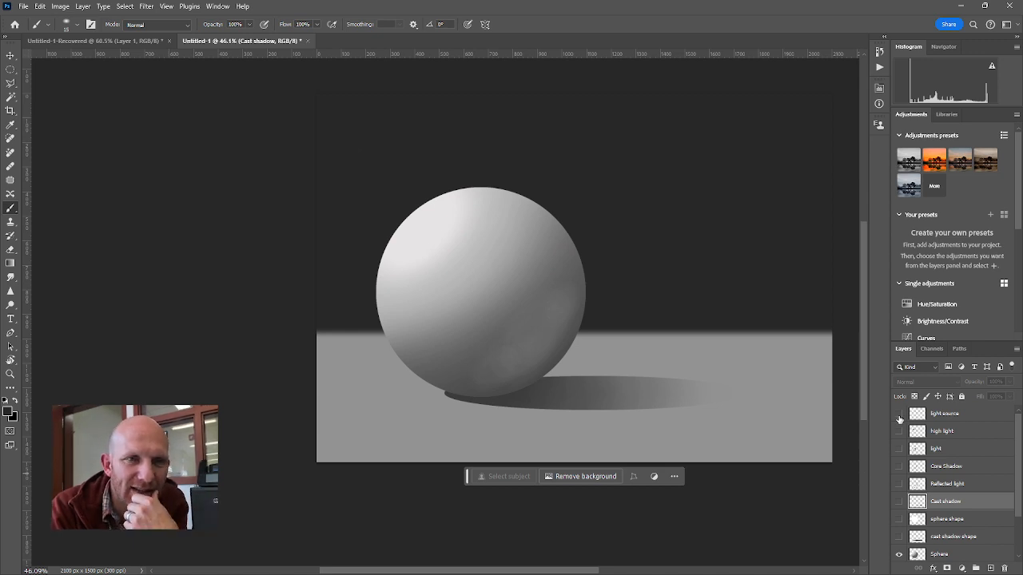
drag(899, 417, 900, 484)
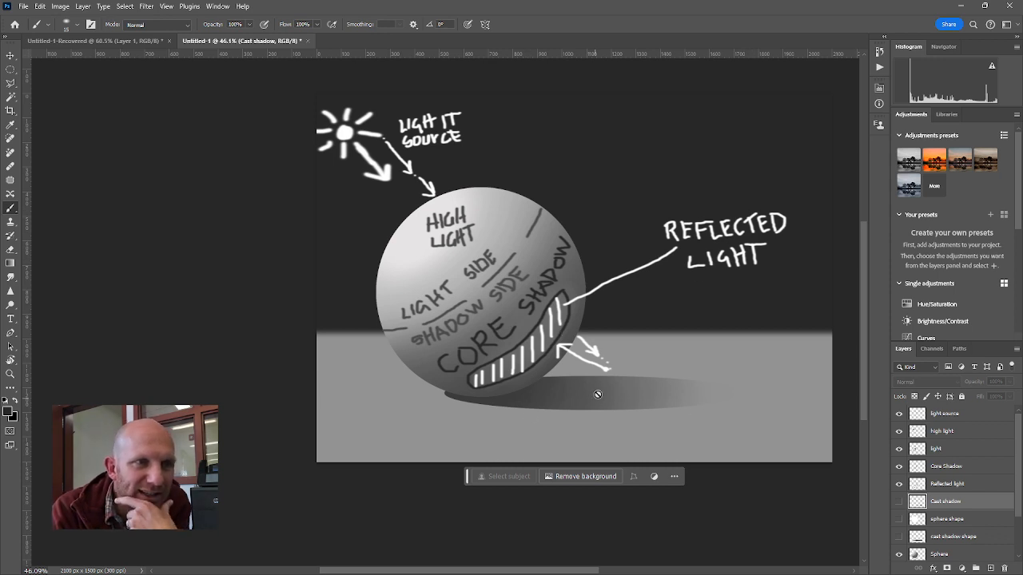
click(898, 503)
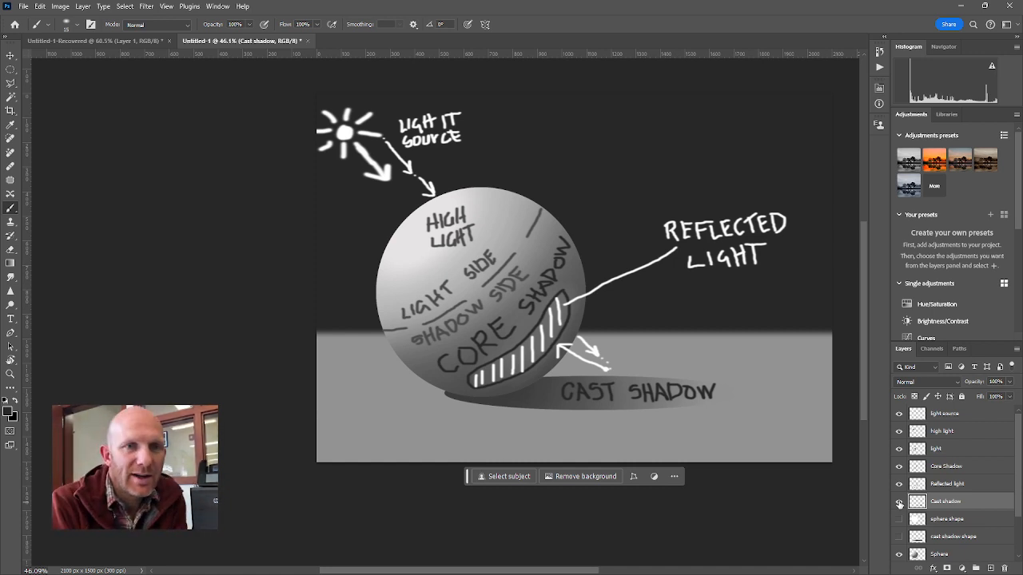
Hide all label layers plus the Sphere, cast shadow and foreground layers, leaving only the Background layer showing
scroll(903, 501, down, 3)
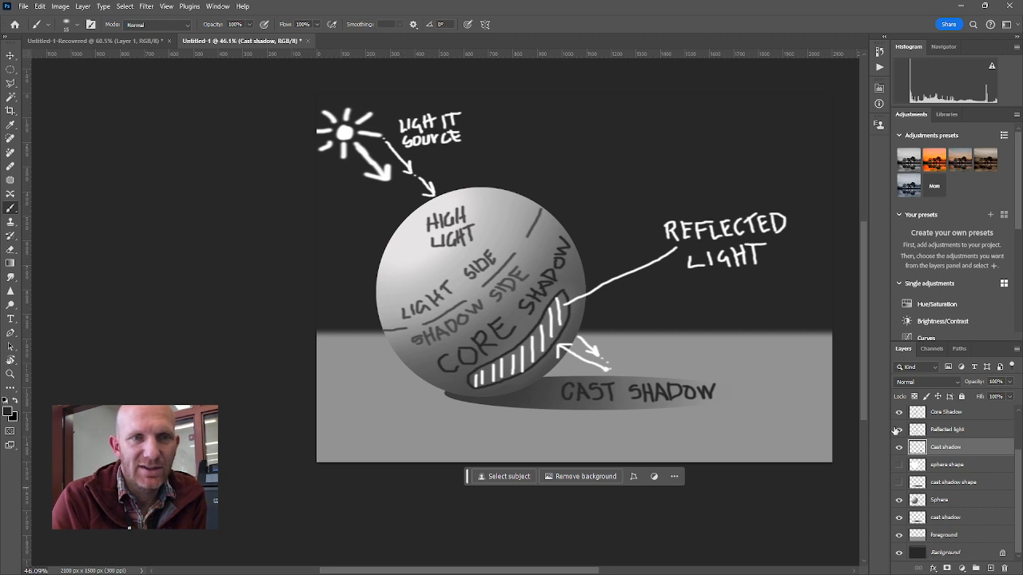
mouse_move(899, 450)
mouse_down()
mouse_move(899, 409)
mouse_move(901, 421)
mouse_up()
scroll(909, 466, down, 2)
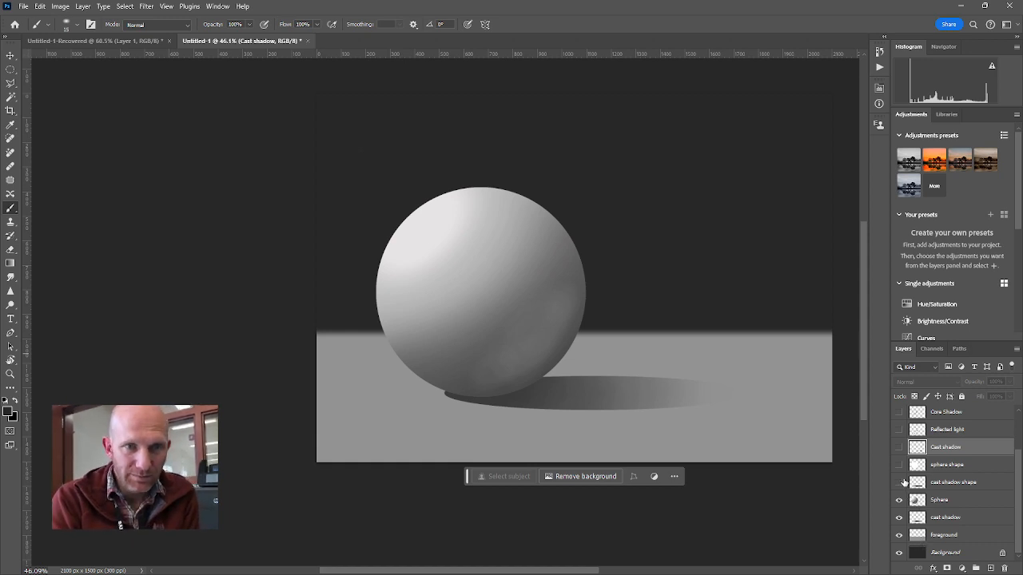
drag(898, 497, 898, 533)
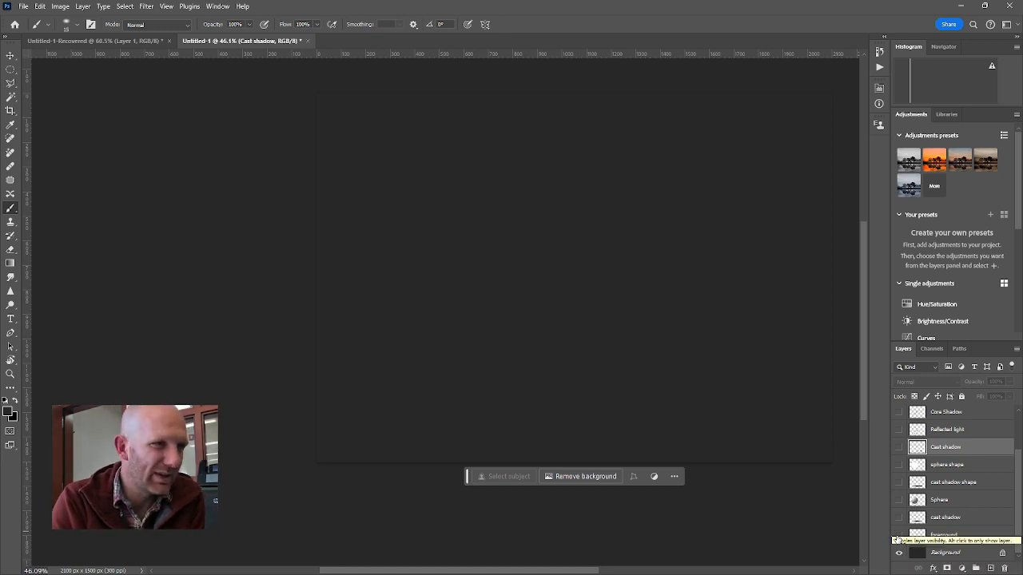
Show the foreground layer and the flat sphere shape and cast shadow shape layers
click(898, 536)
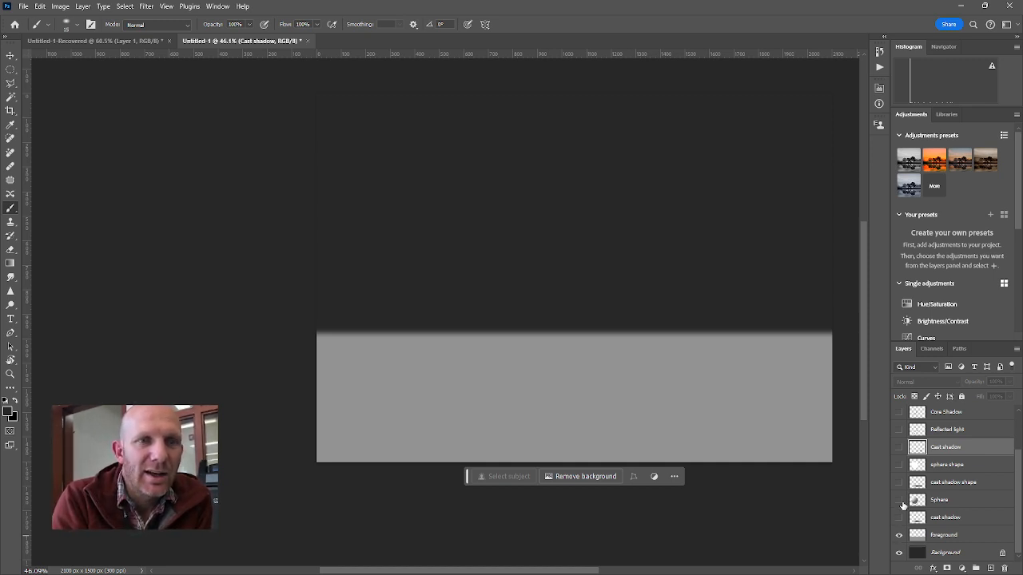
click(898, 465)
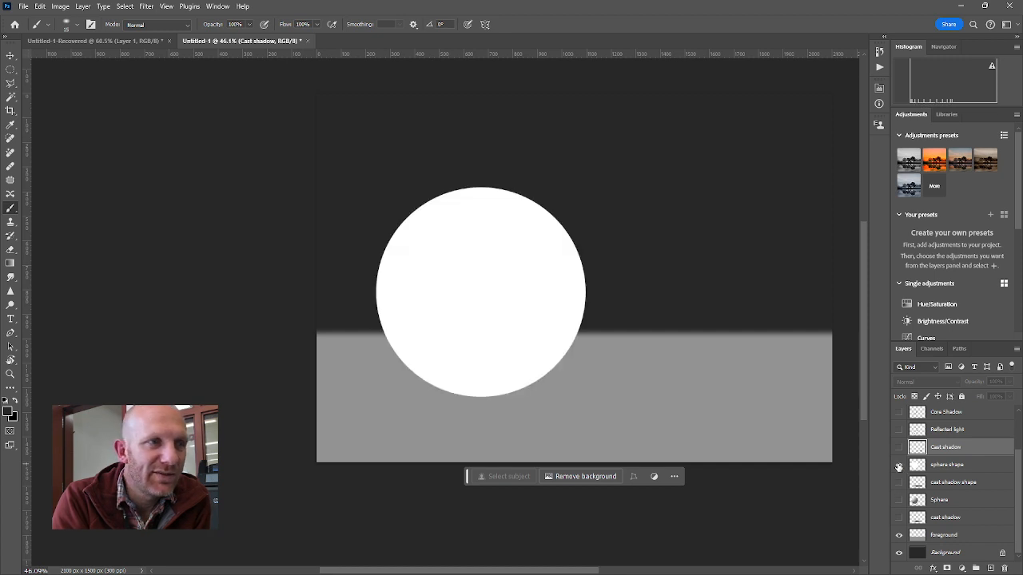
click(898, 483)
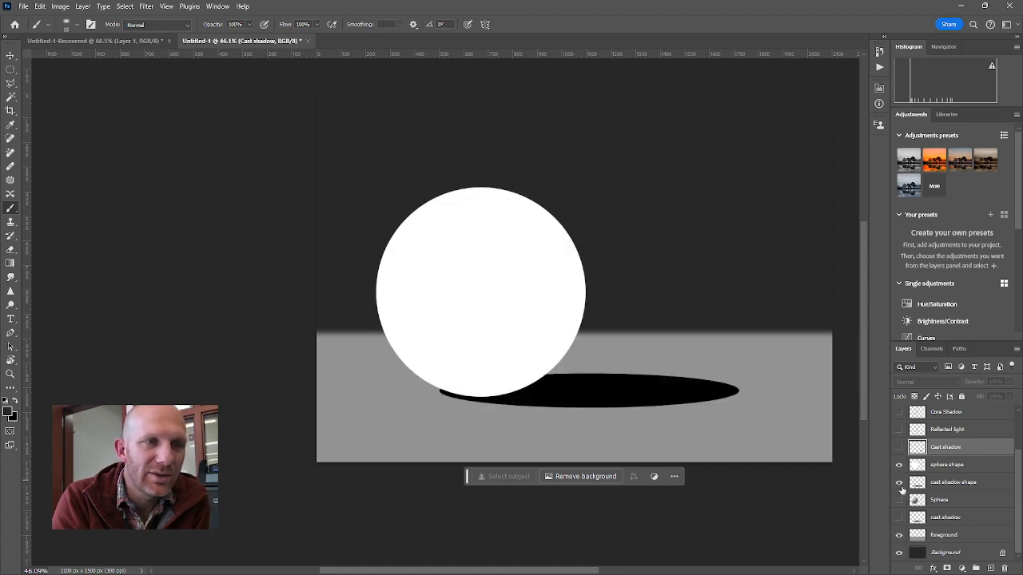
Hide the two flat shape layers, preview the shaded Sphere and cast shadow layers, and hide both of these again
drag(899, 466, 902, 485)
click(899, 501)
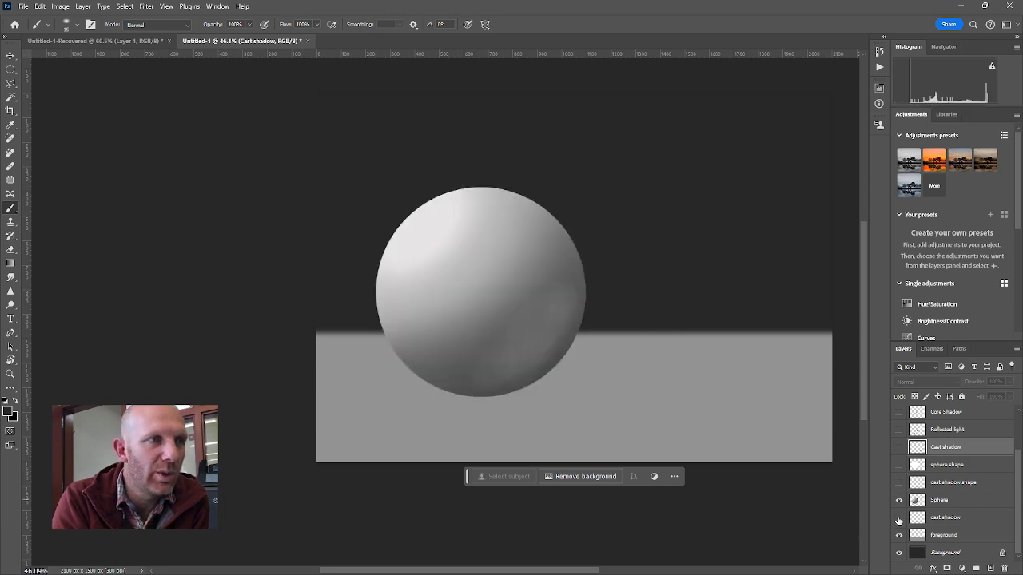
click(899, 518)
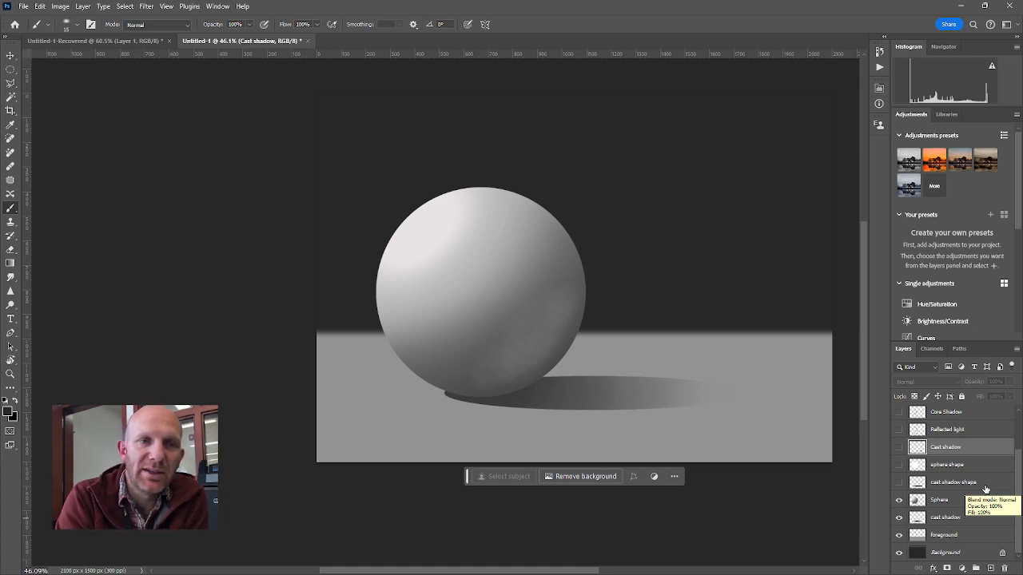
drag(899, 518, 900, 501)
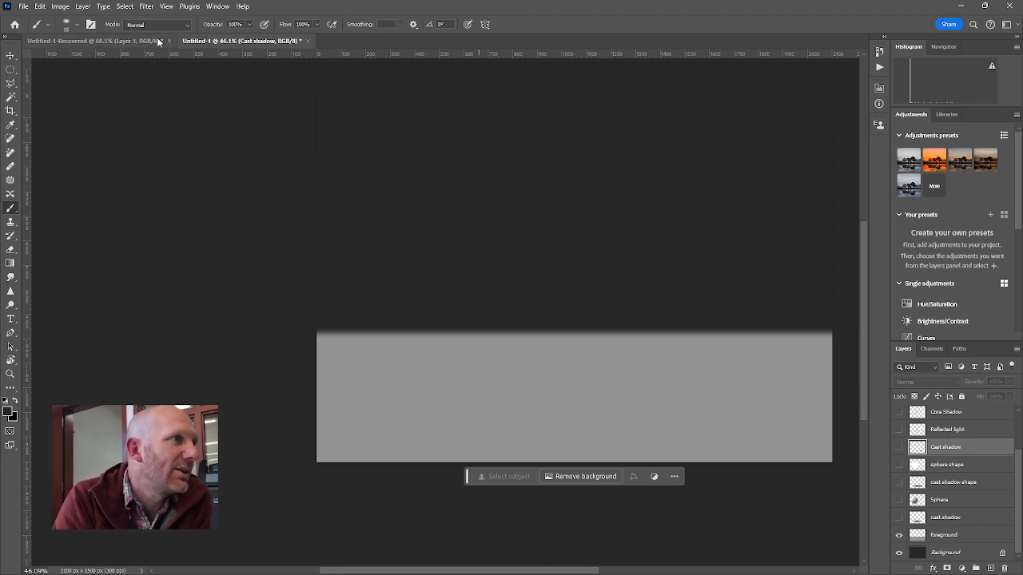
Create a new landscape document from the Default Photoshop Size preset, 7 x 5 in at 300 ppi
click(23, 6)
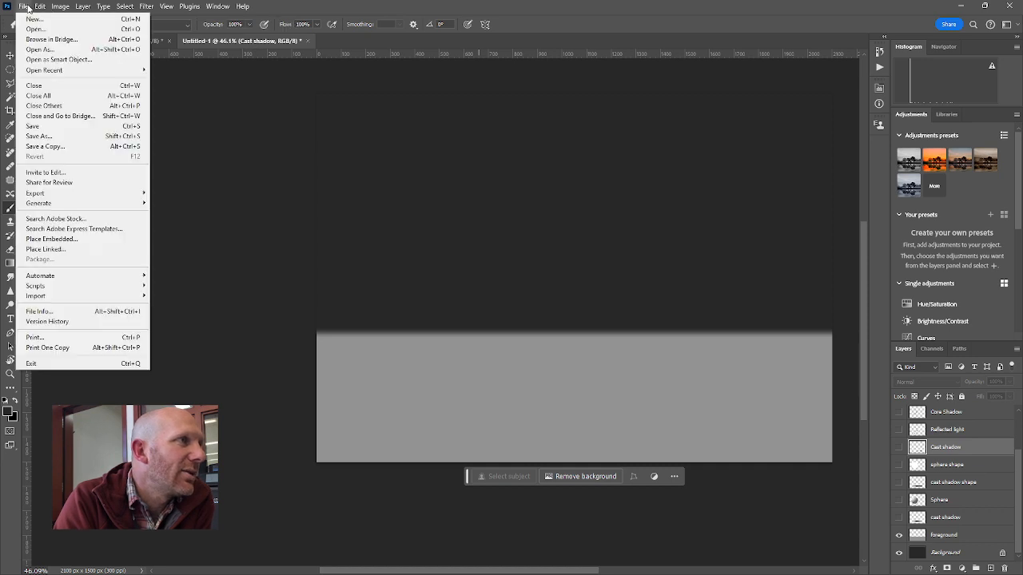
click(36, 19)
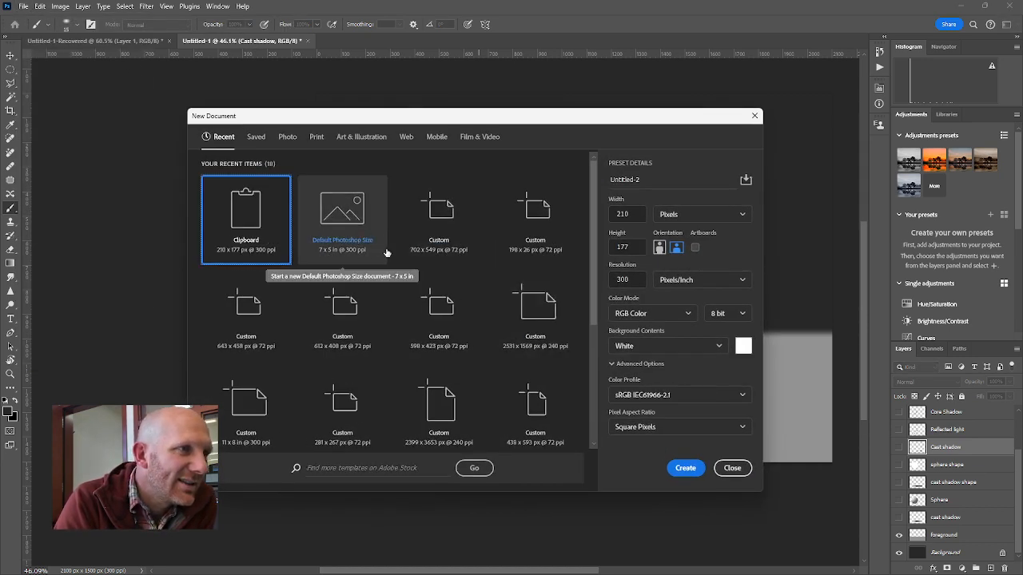
click(343, 222)
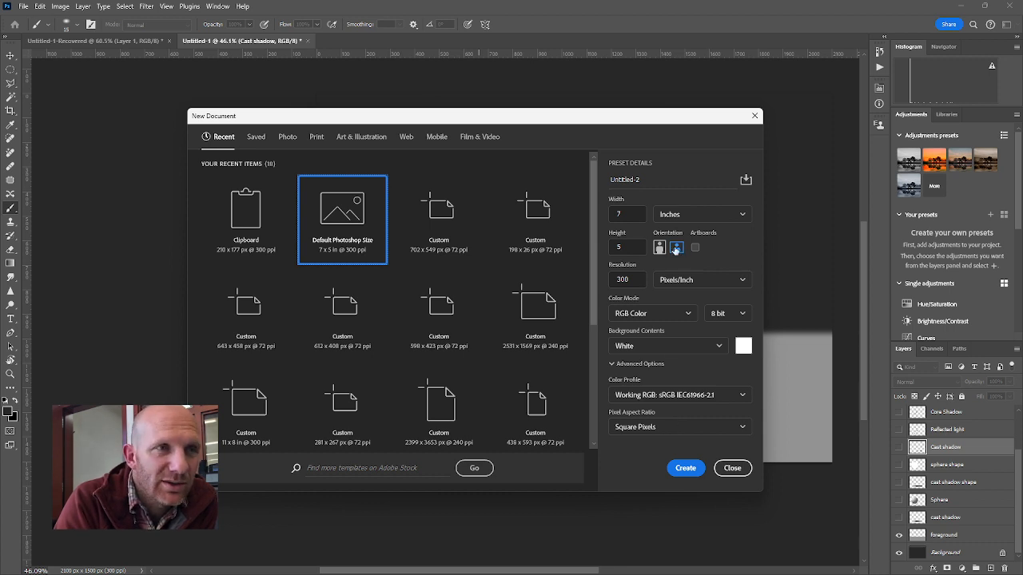
click(687, 468)
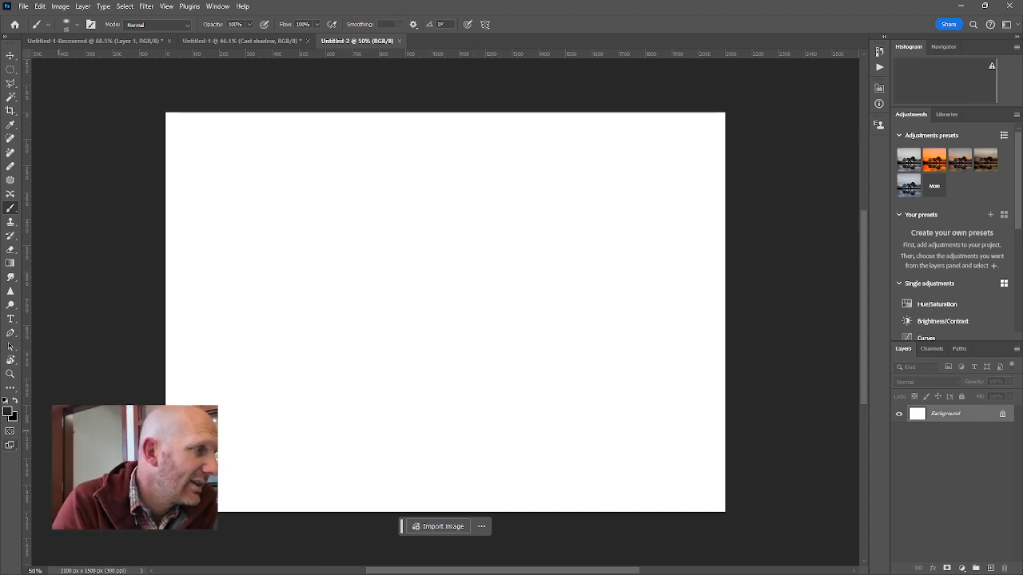
Confirm dark grey 282828 as the foreground colour
click(11, 412)
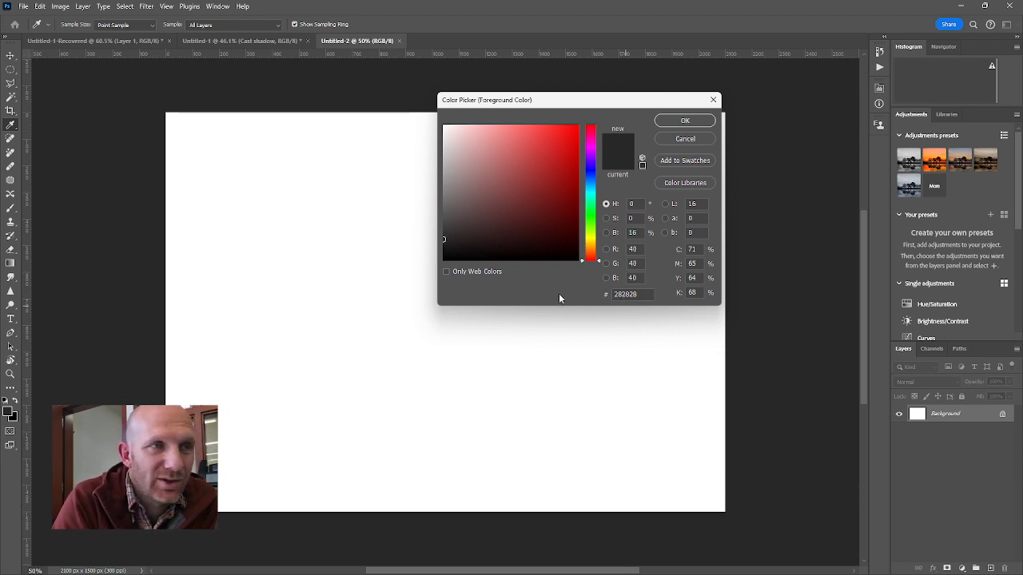
click(685, 121)
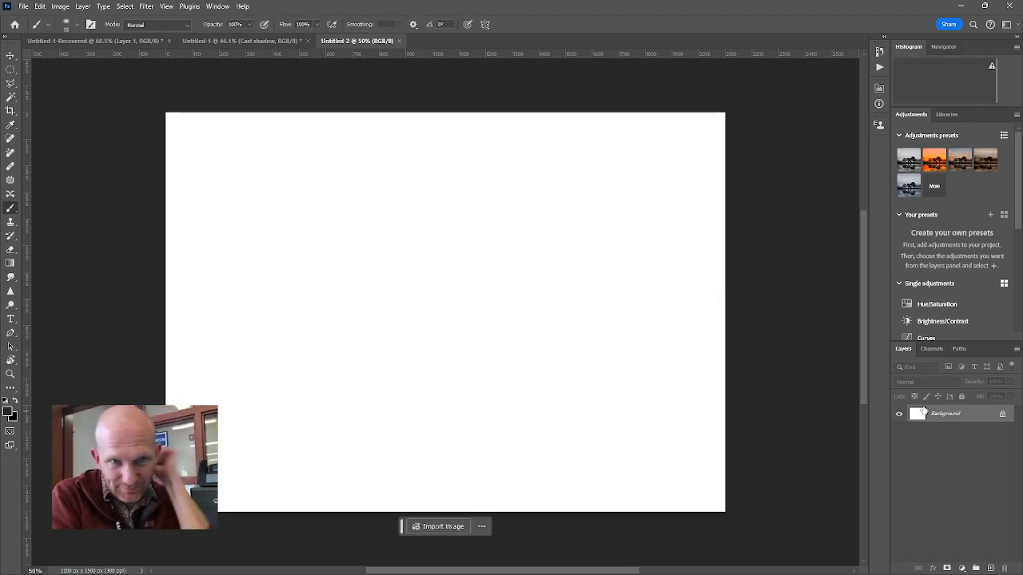
Convert the locked Background into a regular layer and rename it "background"
double_click(946, 417)
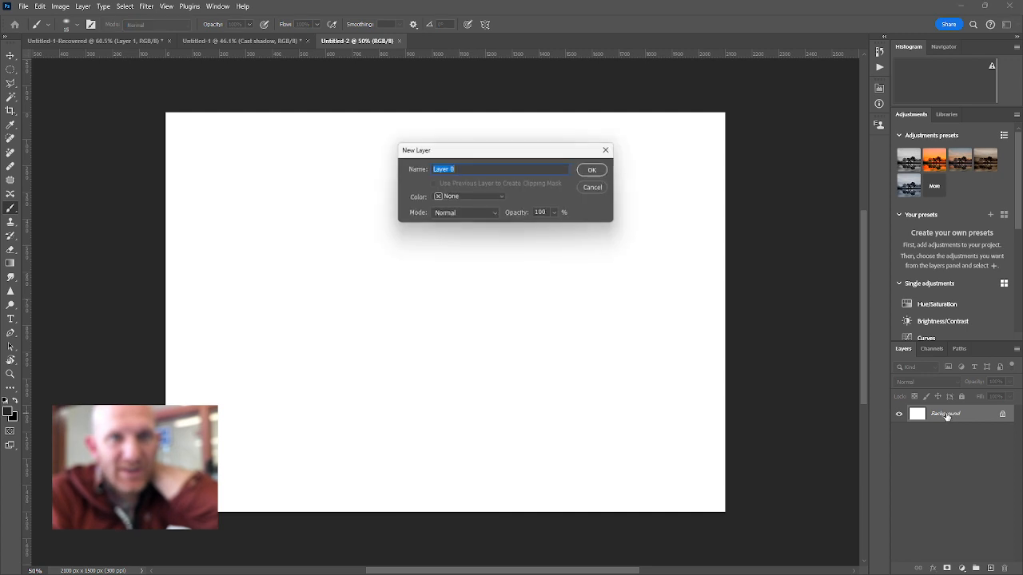
click(595, 171)
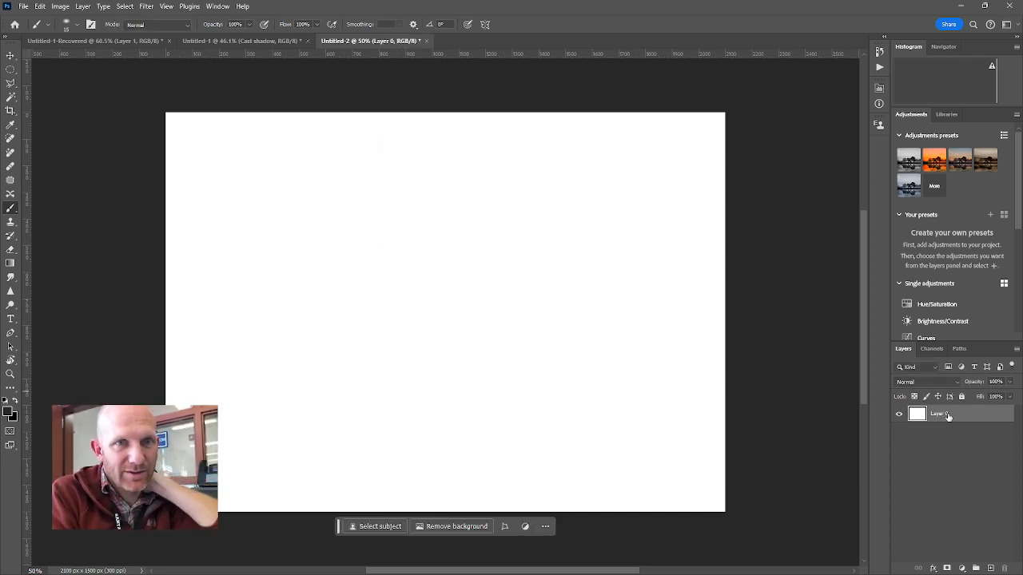
double_click(943, 414)
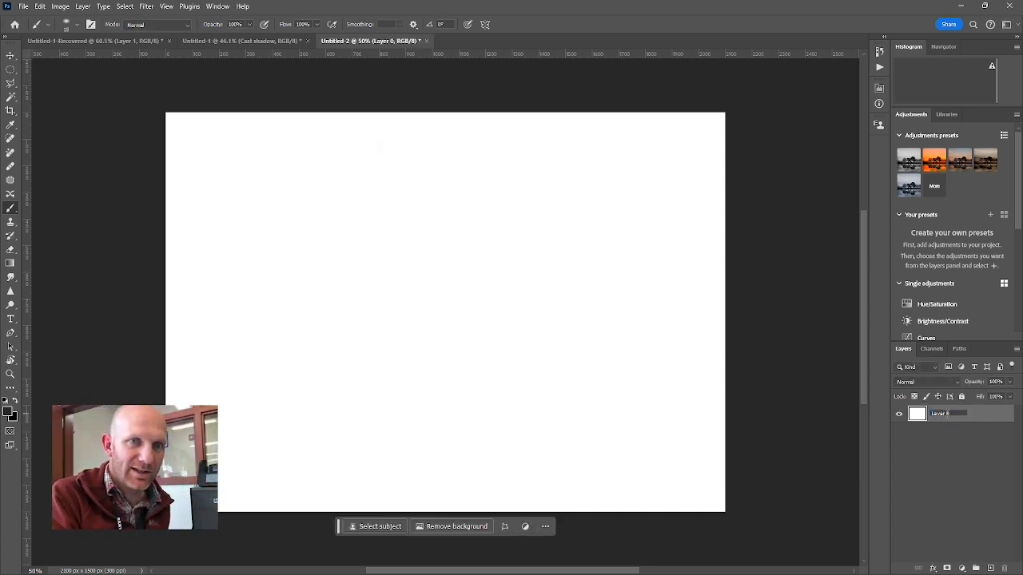
text(bo)
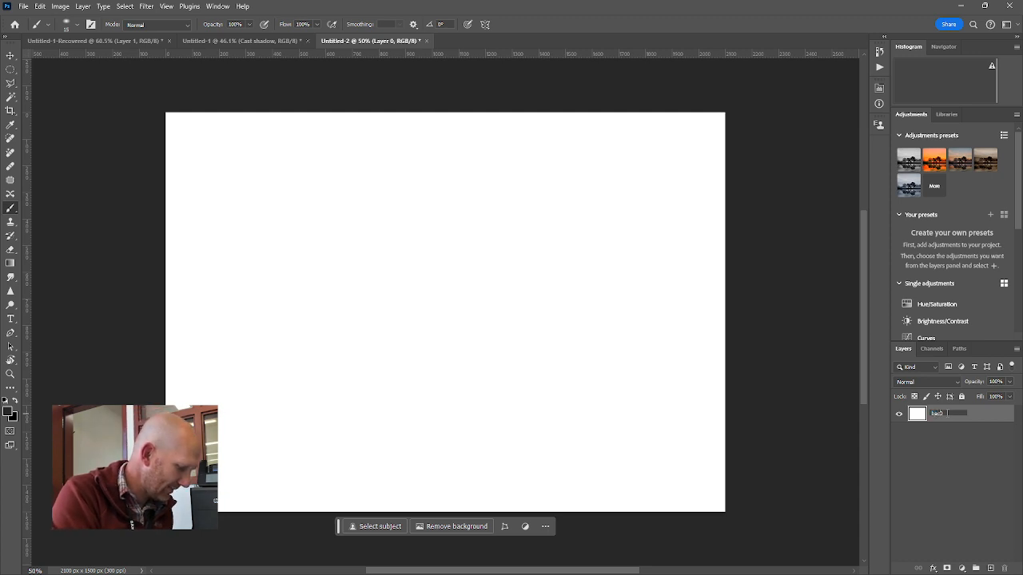
text(ckground)
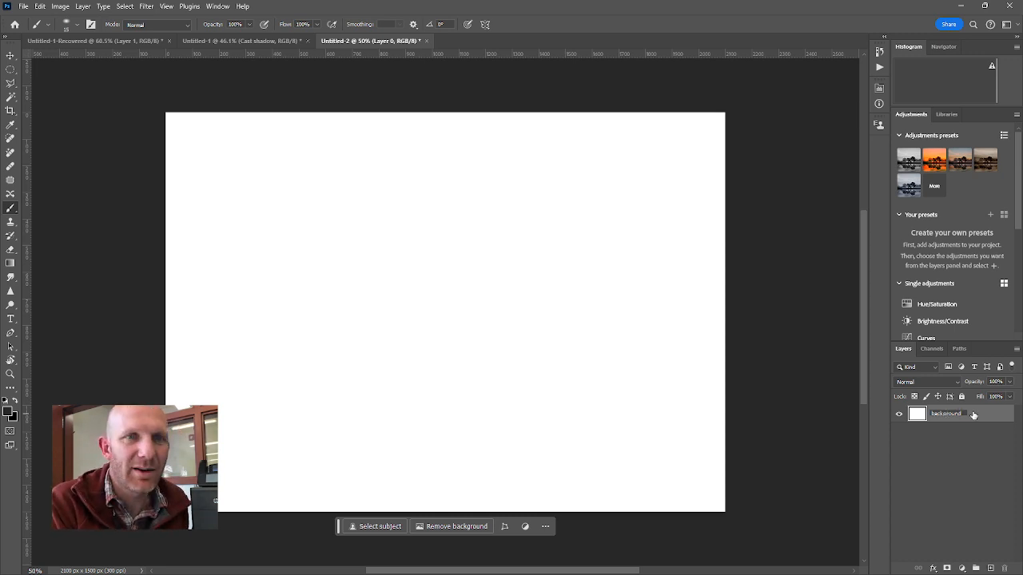
click(915, 417)
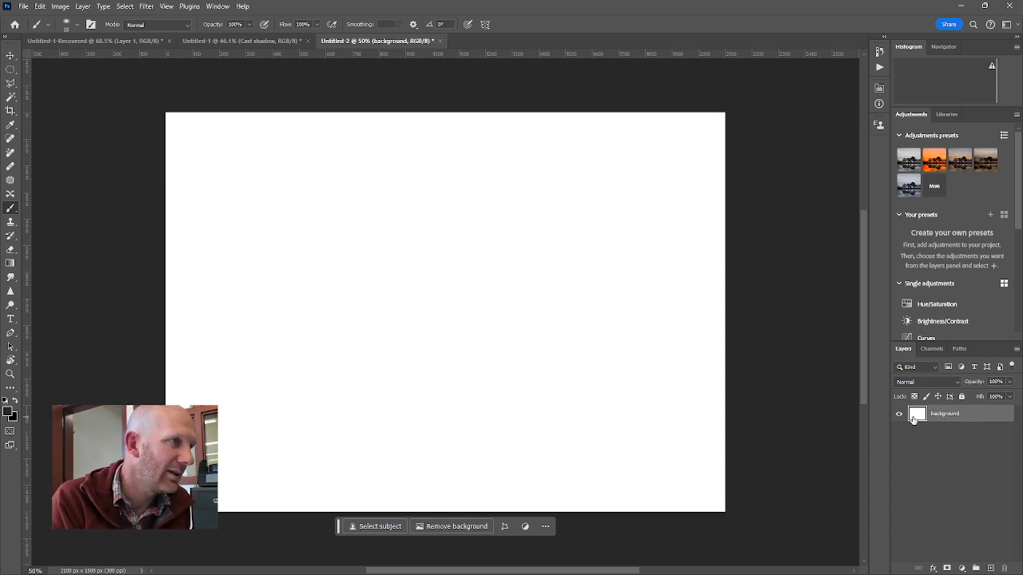
Select the background layer's full contents, fill them with the dark grey foreground colour, and clear the selection
ctrl+click(915, 417)
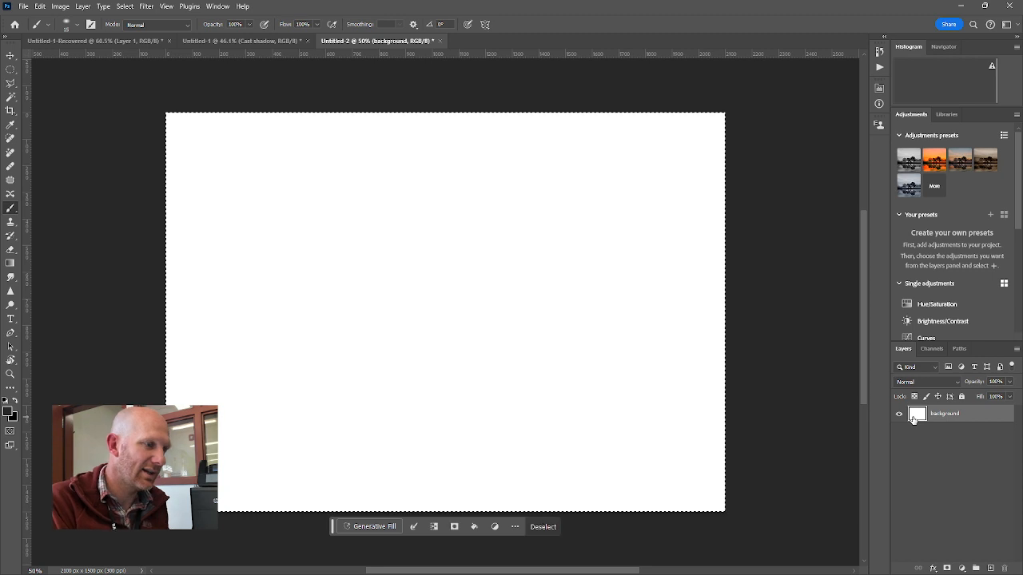
key(alt+BackSpace)
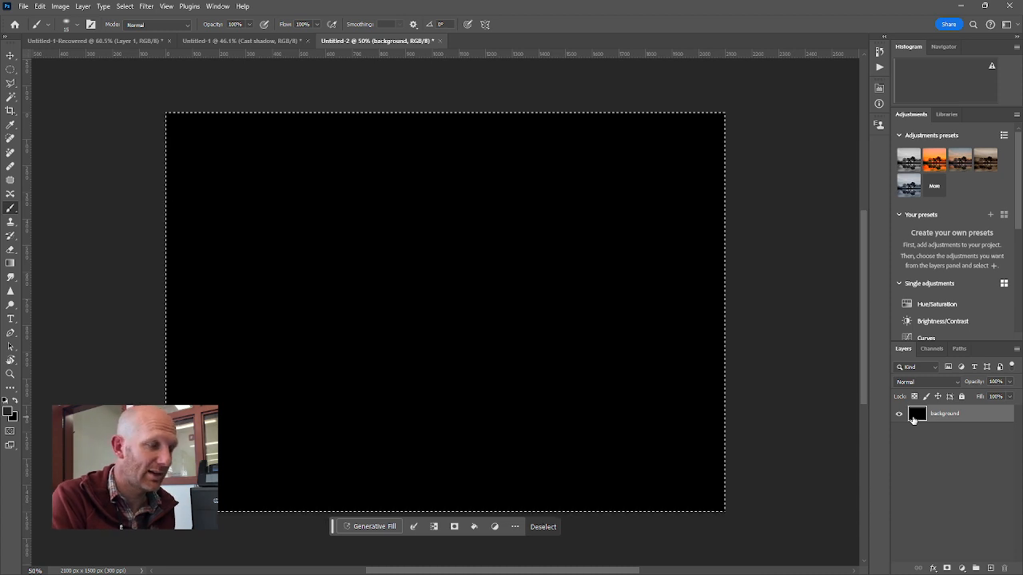
key(Delete)
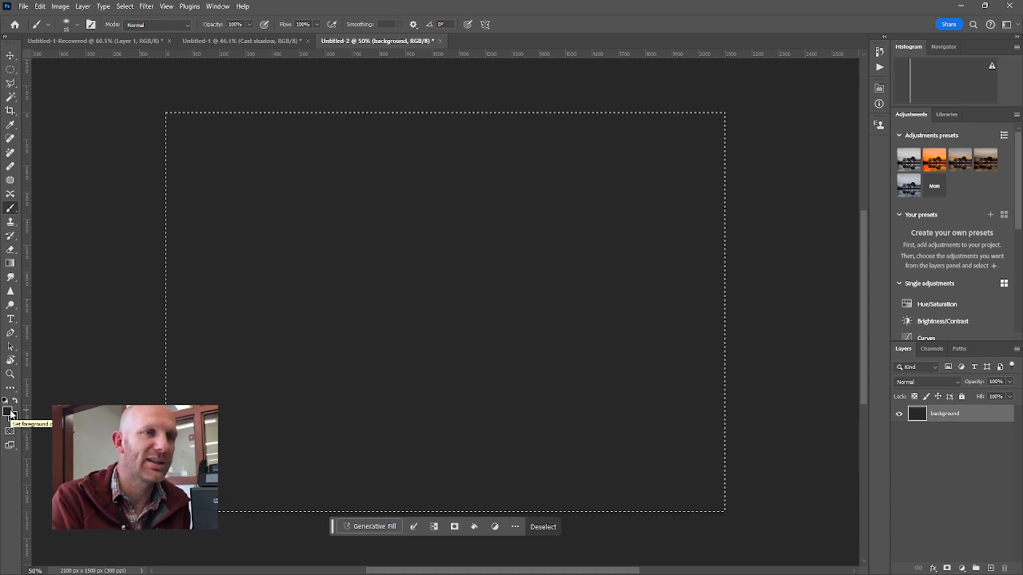
key(ctrl+d)
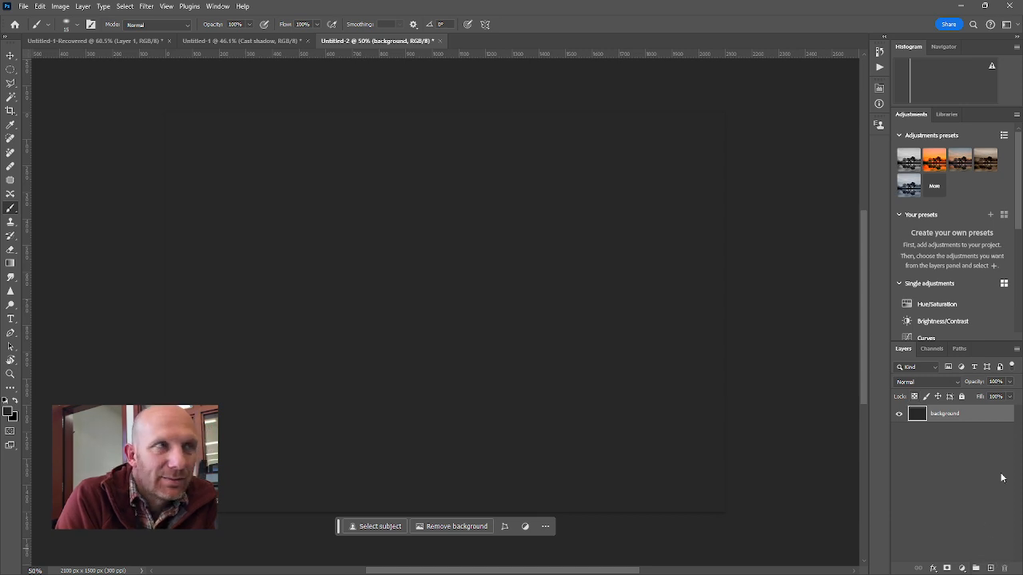
Add a new layer and select a full-width rectangular strip, about 500 px tall, along the lower third of the canvas
click(275, 40)
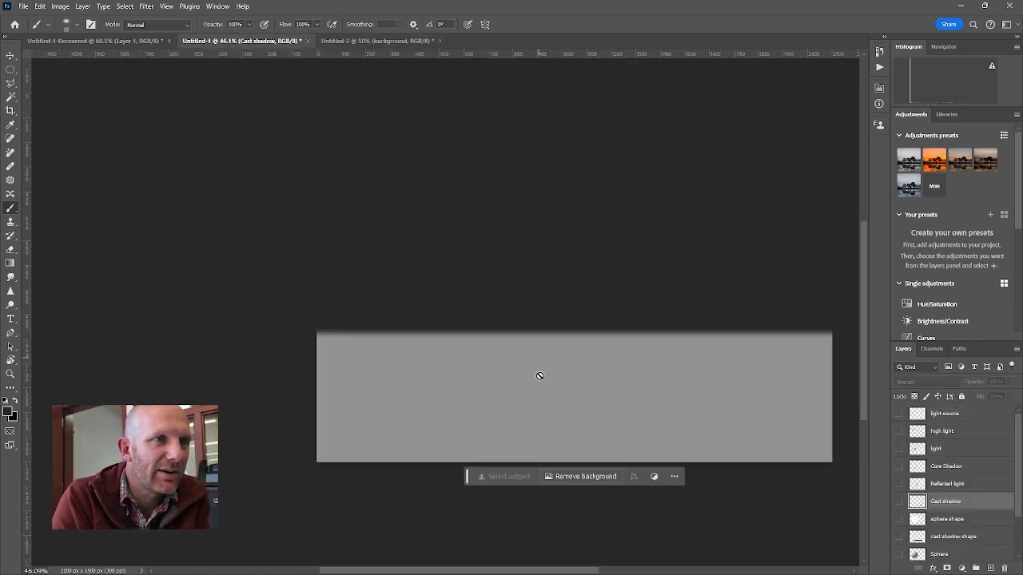
click(361, 40)
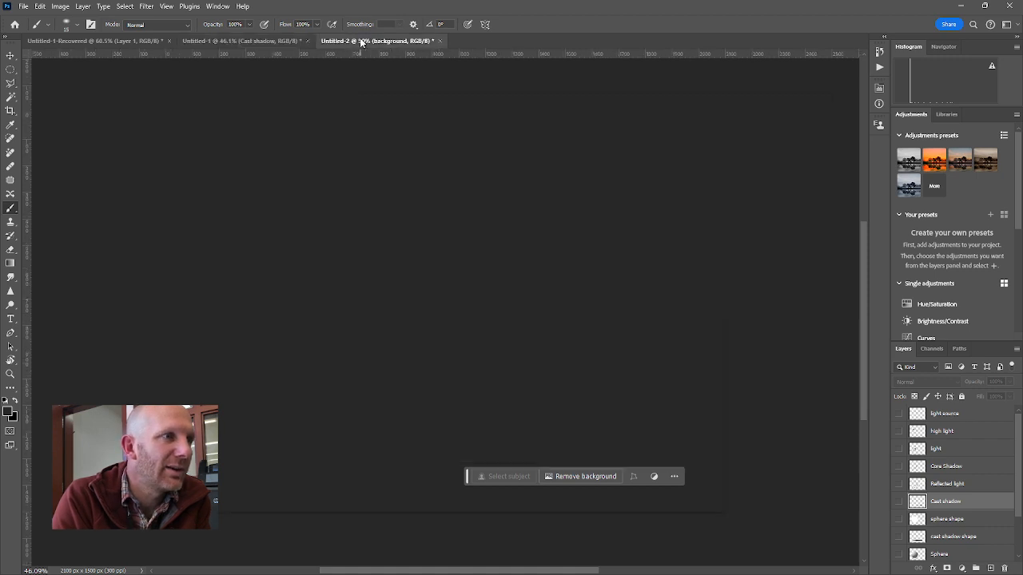
click(990, 569)
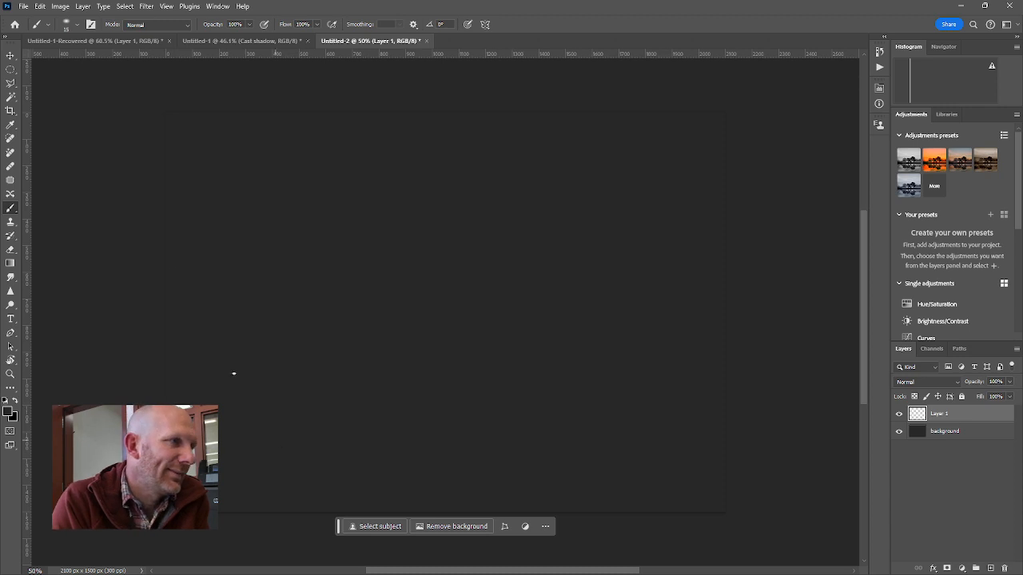
click(11, 70)
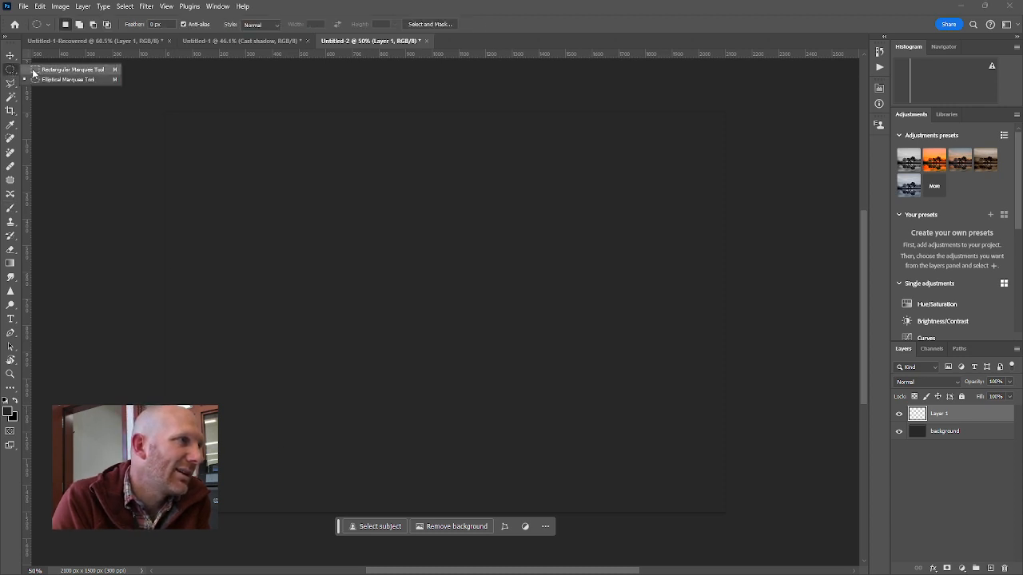
click(34, 71)
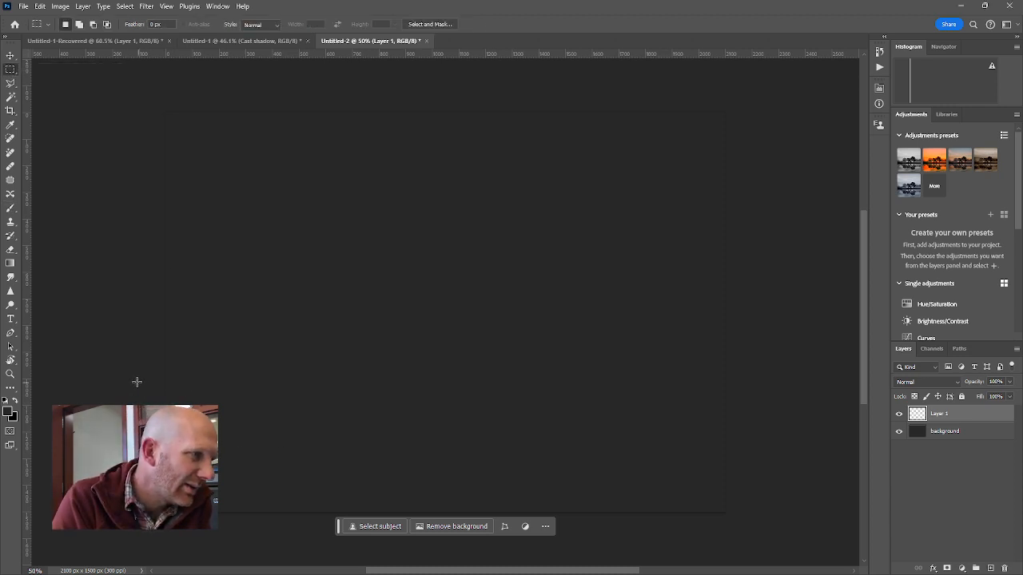
drag(166, 379, 804, 543)
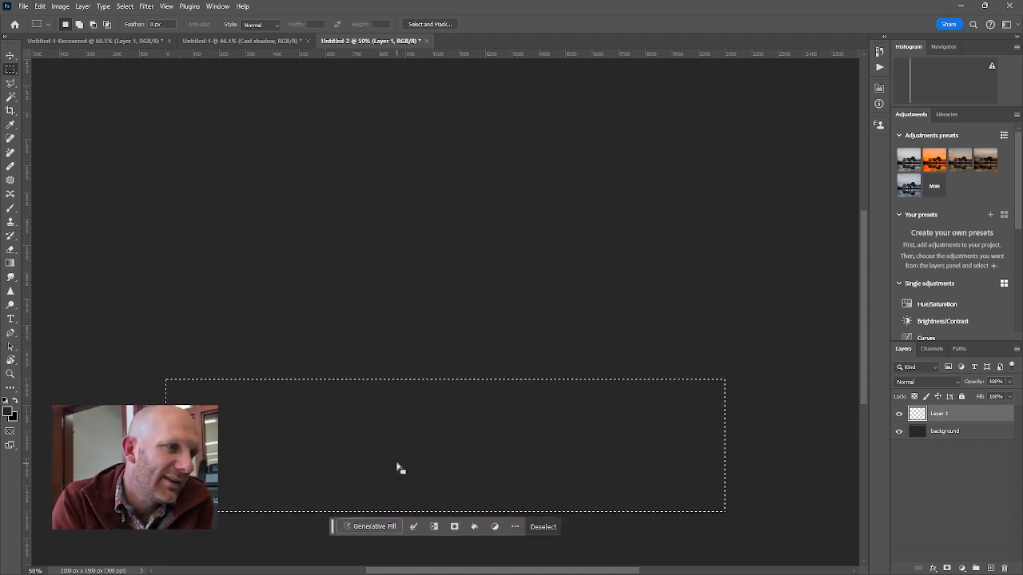
Set the foreground colour to mid grey 606060
click(8, 411)
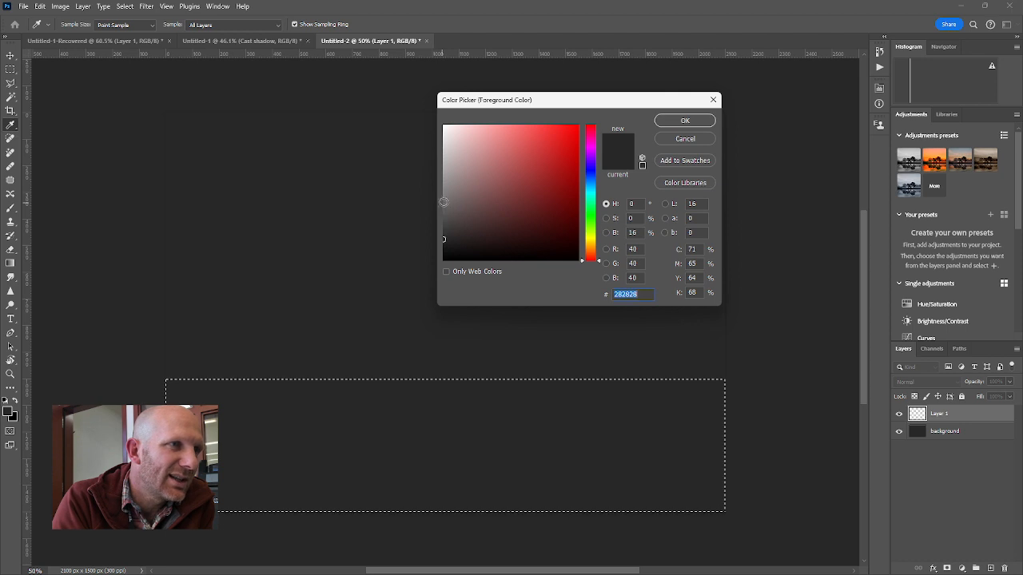
drag(442, 203, 440, 210)
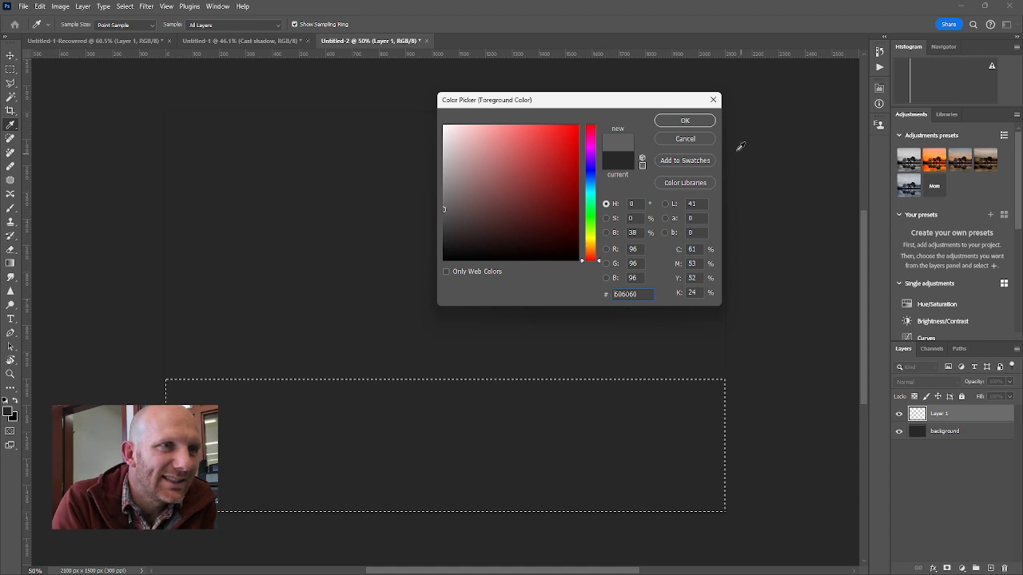
click(667, 120)
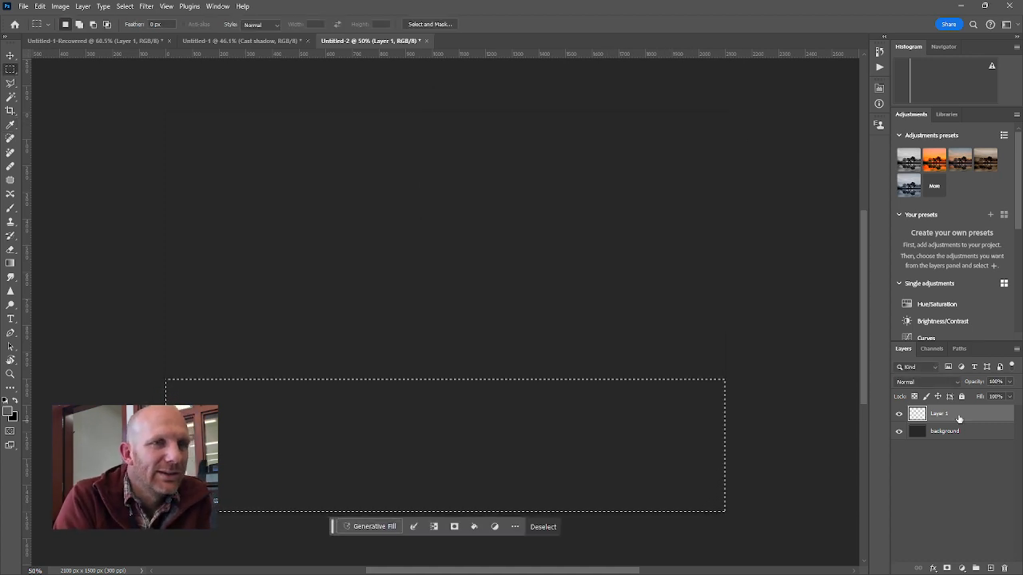
Rename the new layer "foreground", fill its selected strip with the grey foreground colour, and clear the selection
double_click(939, 414)
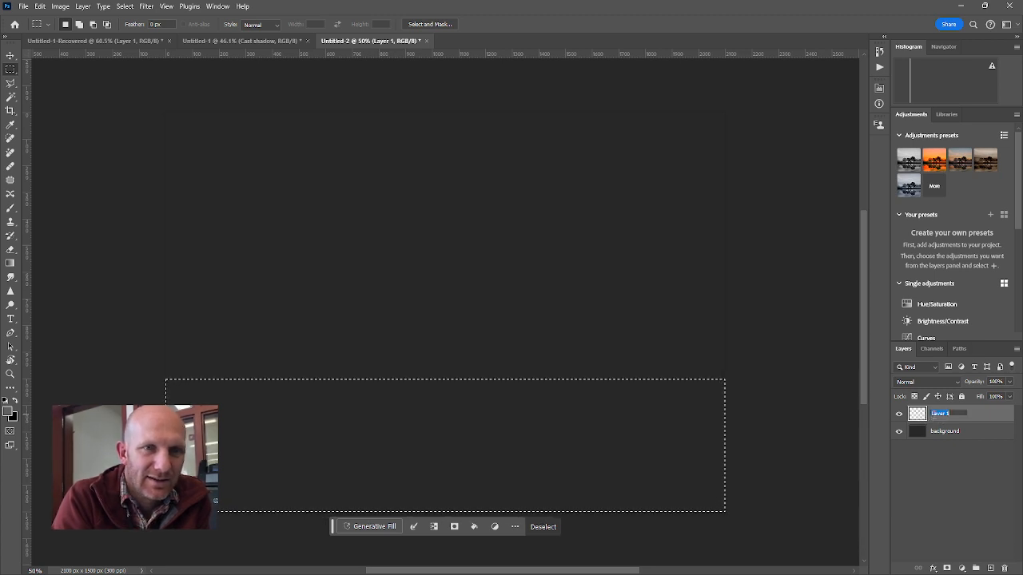
text(fo)
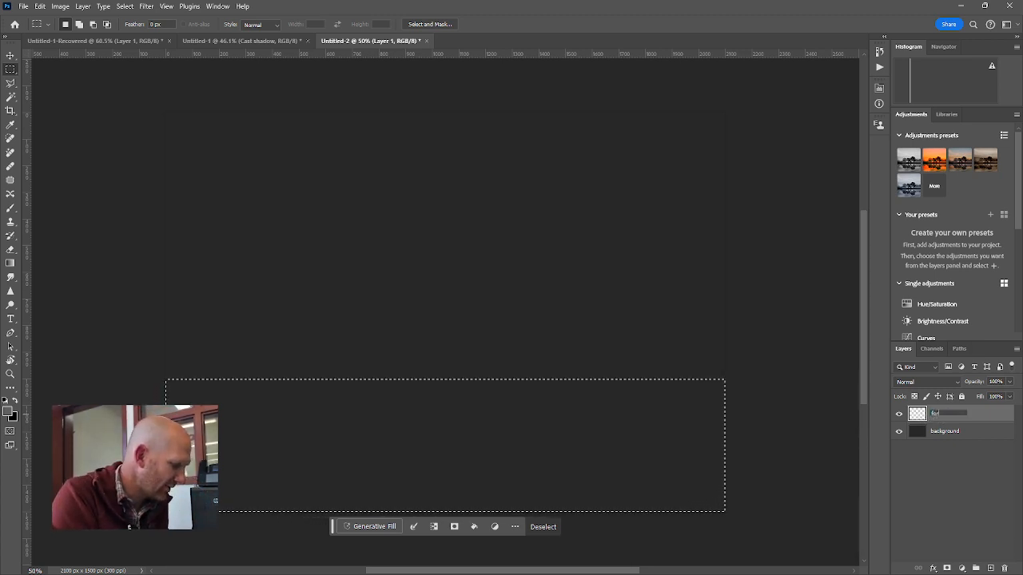
text(reground)
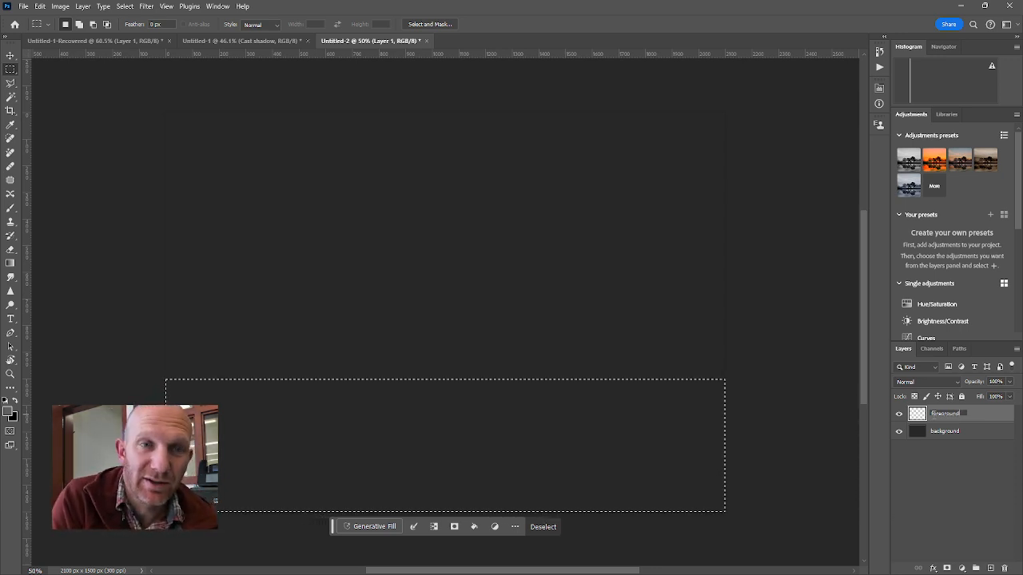
key(Return)
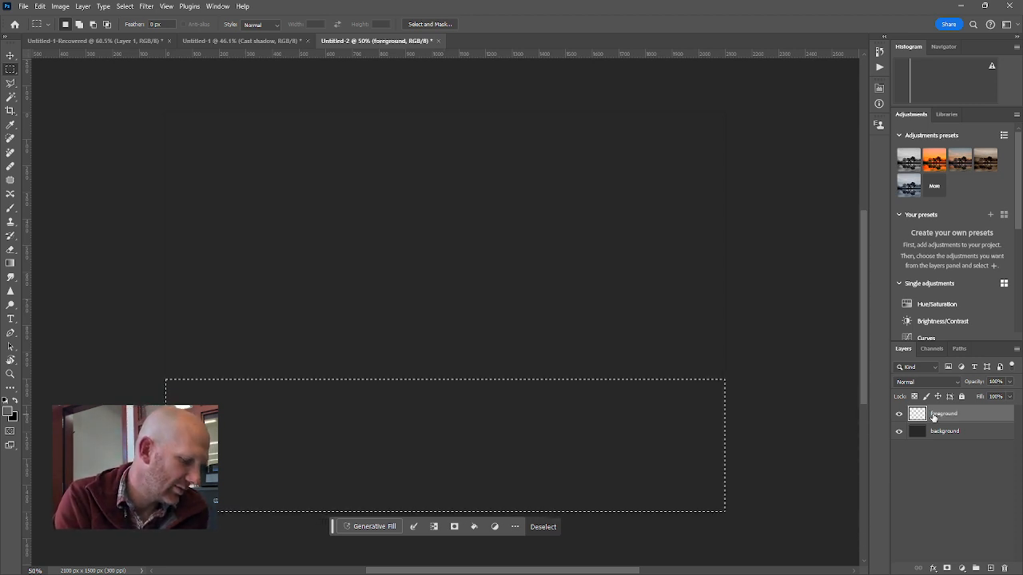
key(alt+BackSpace)
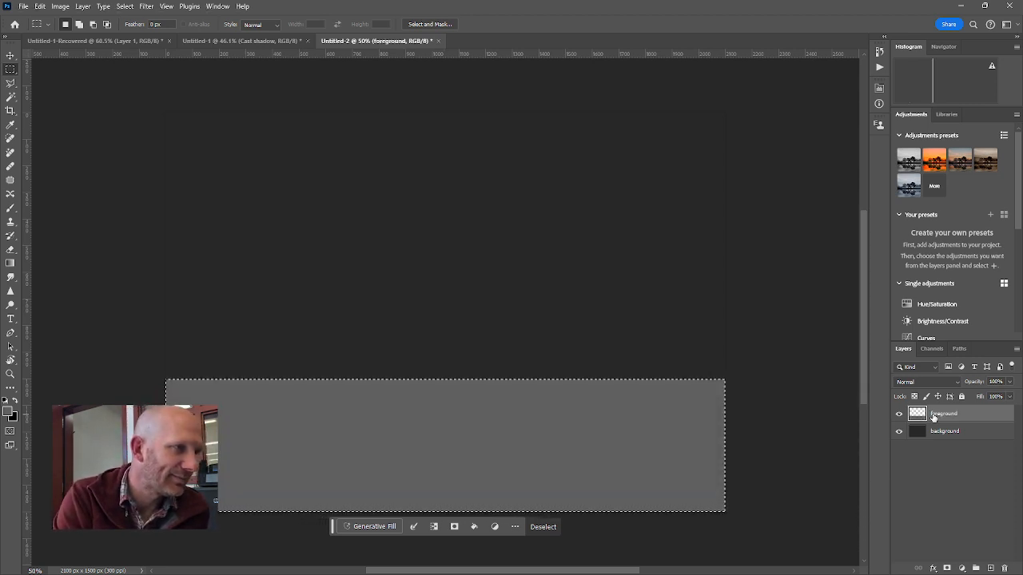
key(ctrl+d)
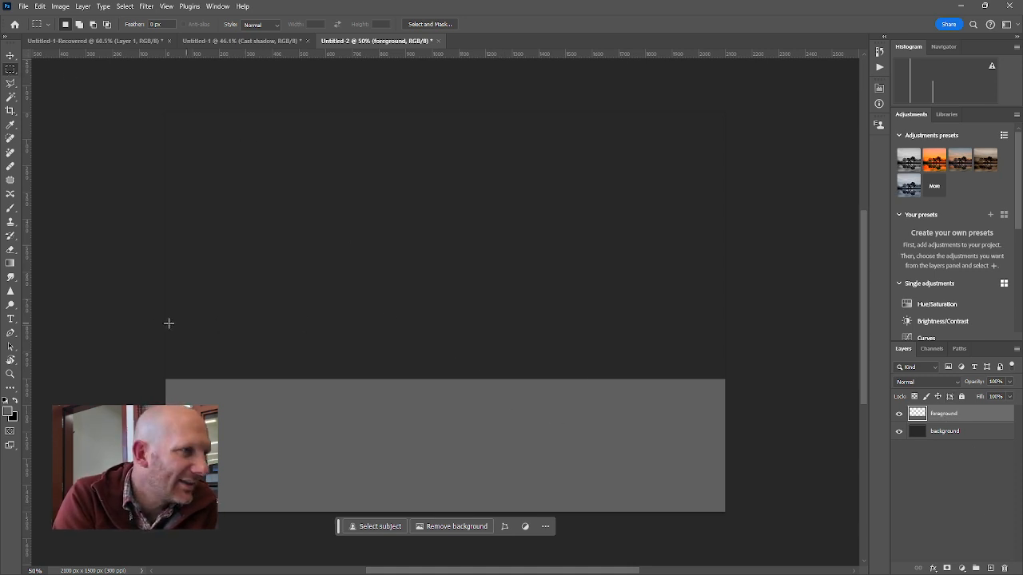
Soften the grey strip's upper edge by deleting a full-width rectangular selection overlapping it, feathered by 10 pixels, and deselect
drag(166, 292, 791, 397)
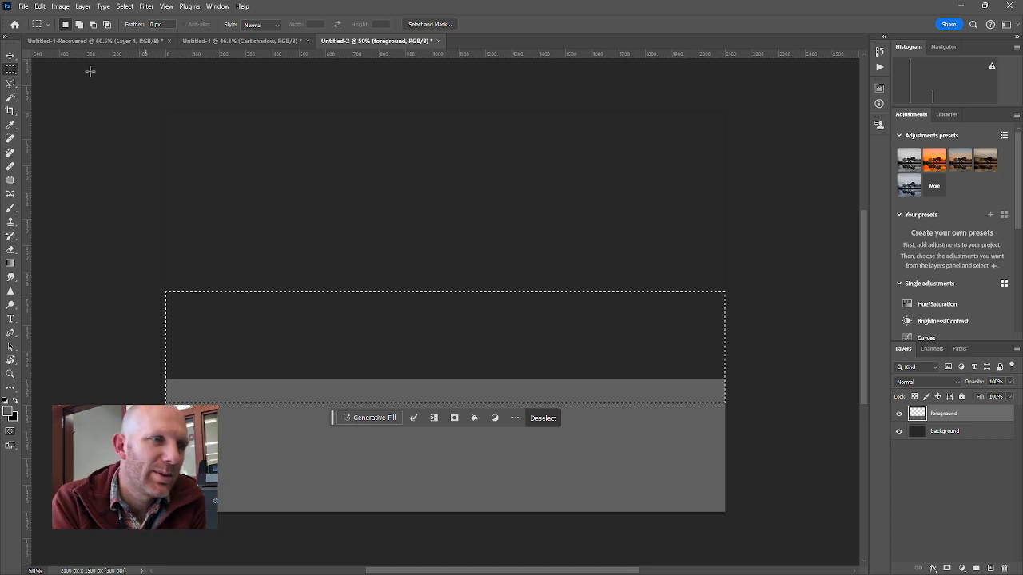
click(126, 6)
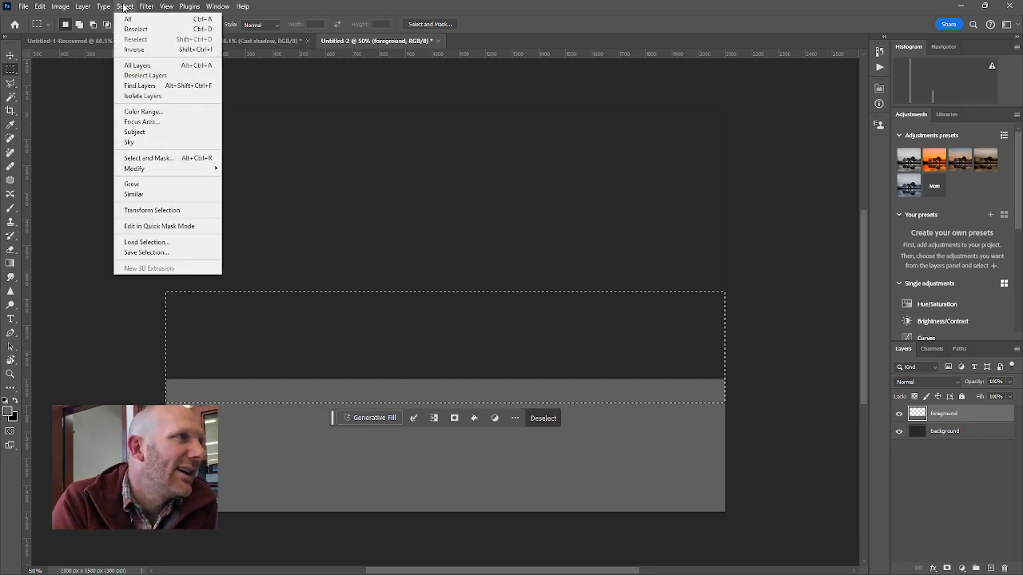
mouse_move(176, 168)
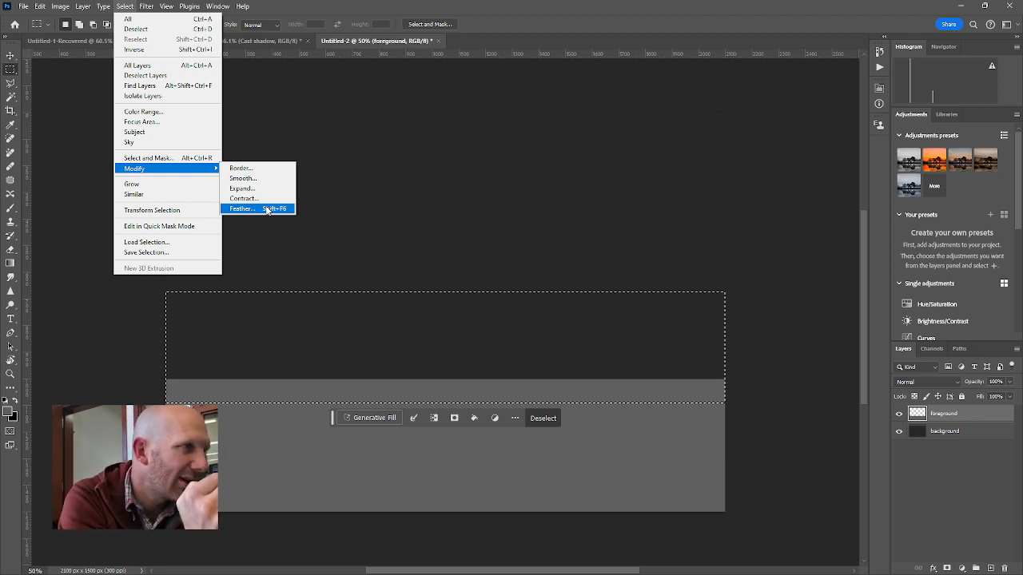
click(241, 208)
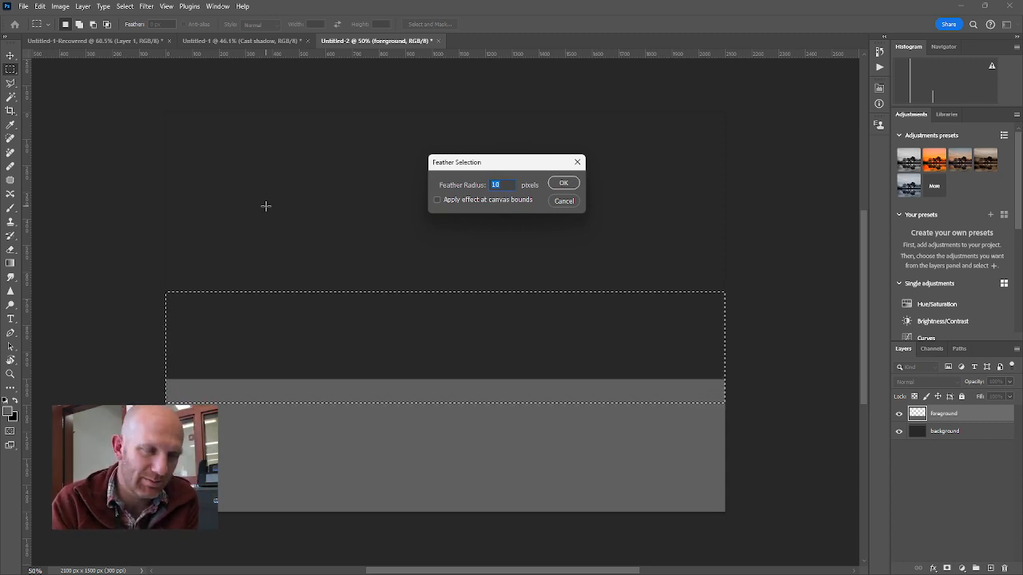
click(566, 185)
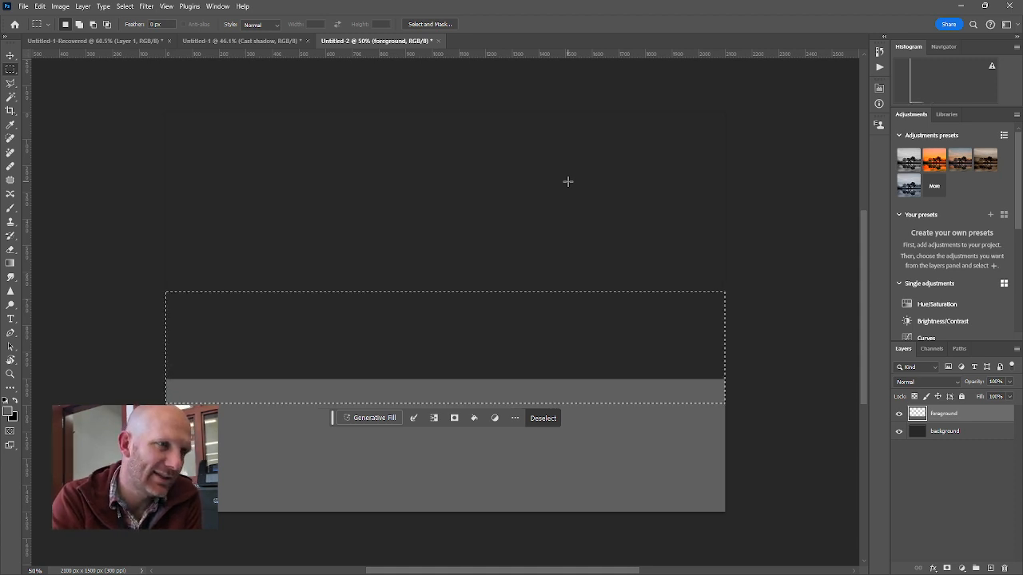
key(Delete)
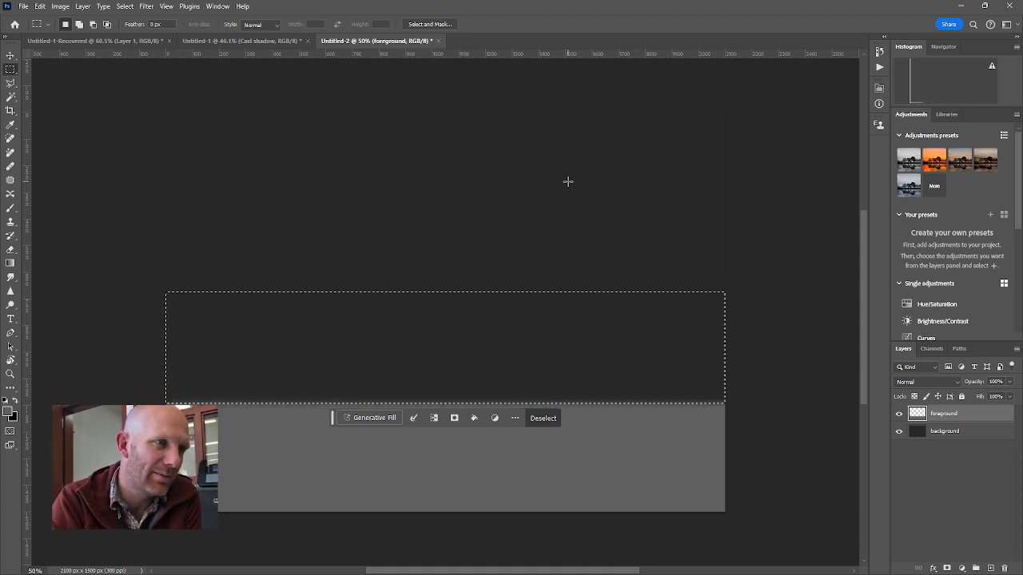
click(542, 420)
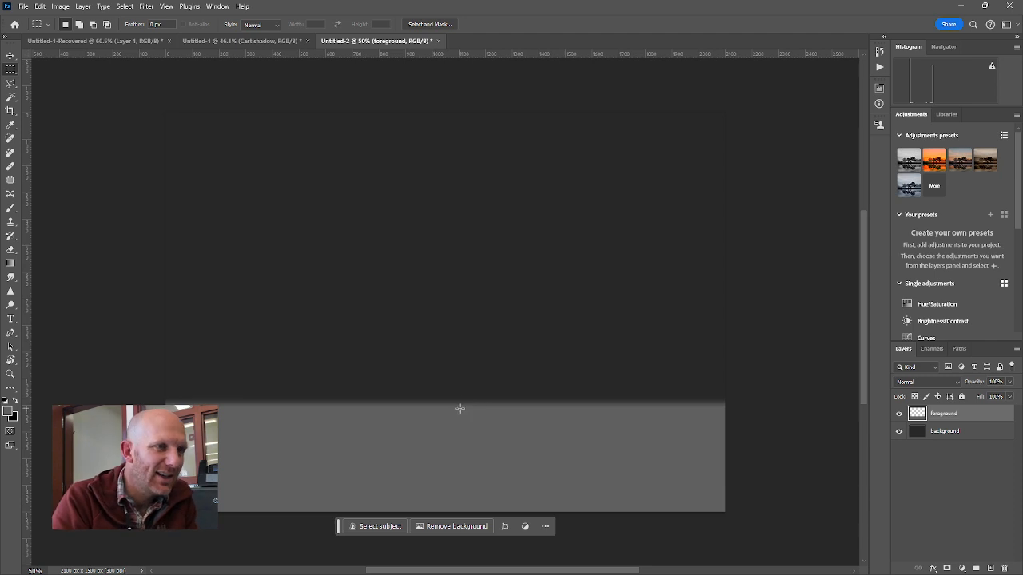
scroll(460, 408, up, 5)
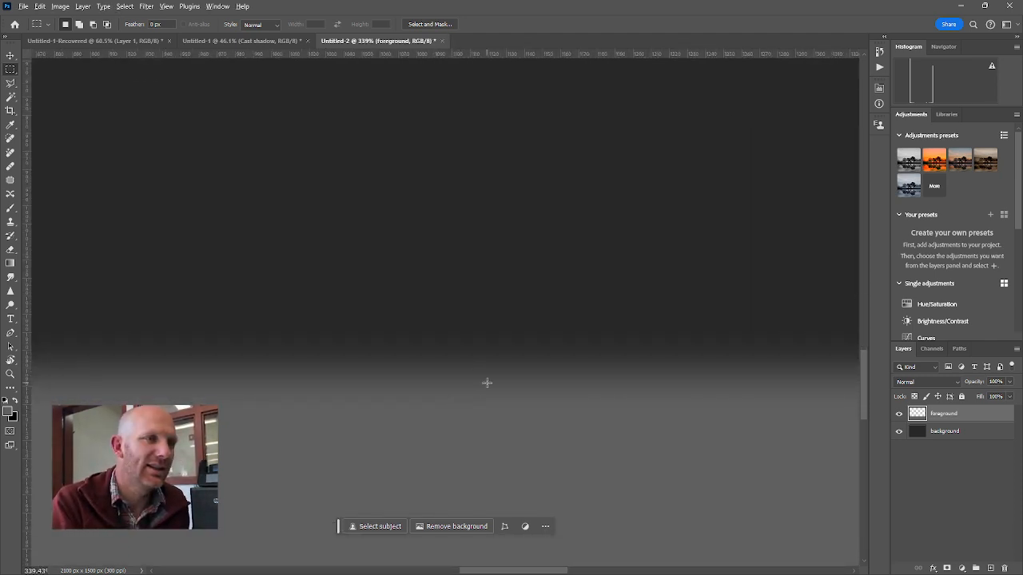
scroll(484, 385, down, 5)
scroll(479, 390, down, 2)
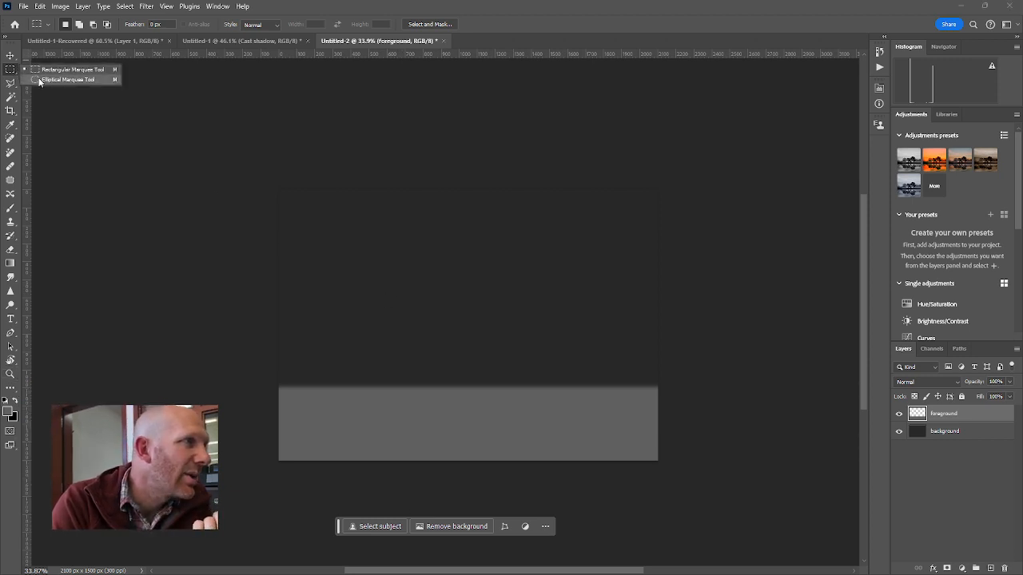
Switch to the Elliptical Marquee tool and add a new layer named "sphere shape" above the foreground layer
key(shift+m)
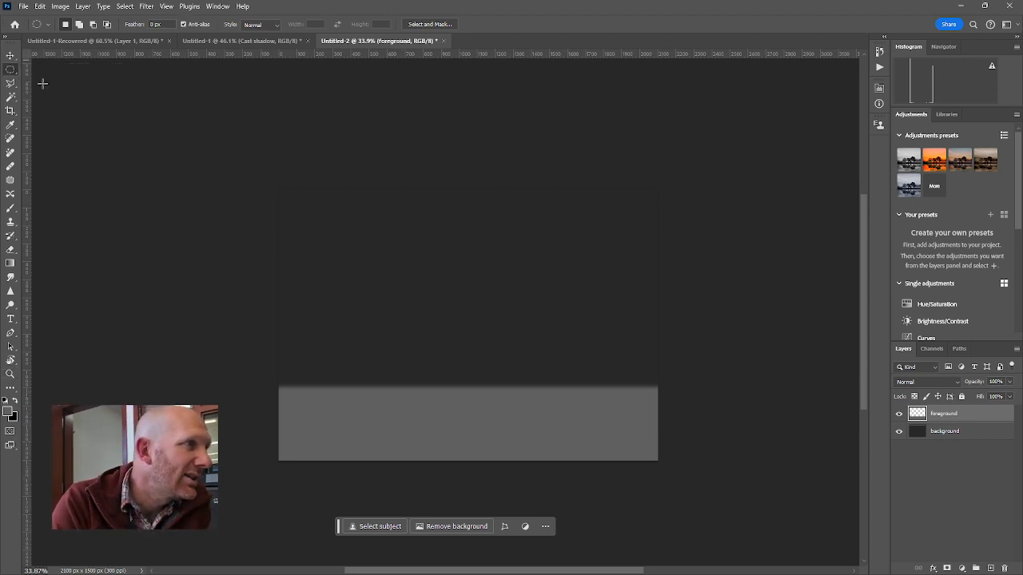
click(990, 568)
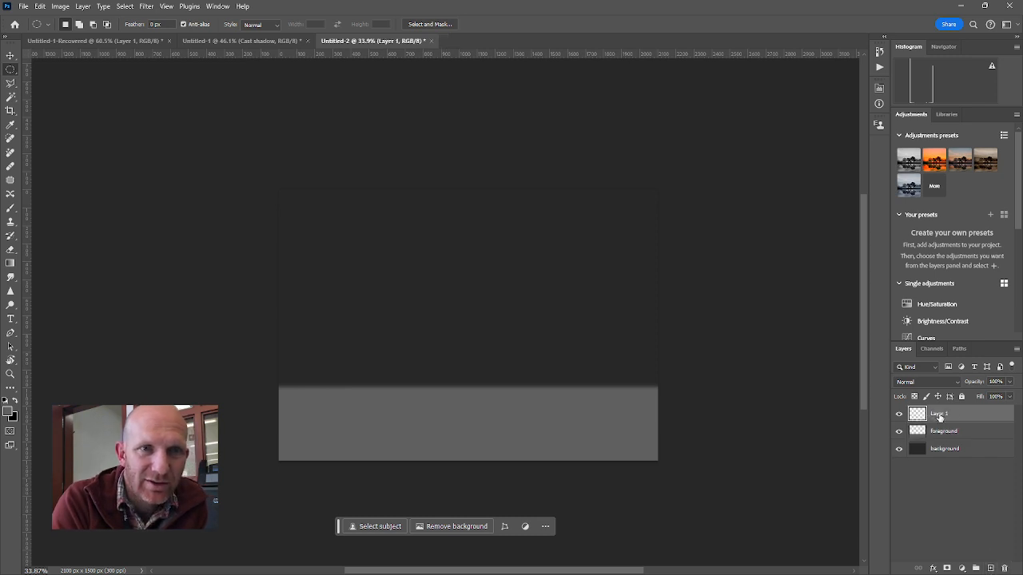
double_click(939, 413)
text(sel)
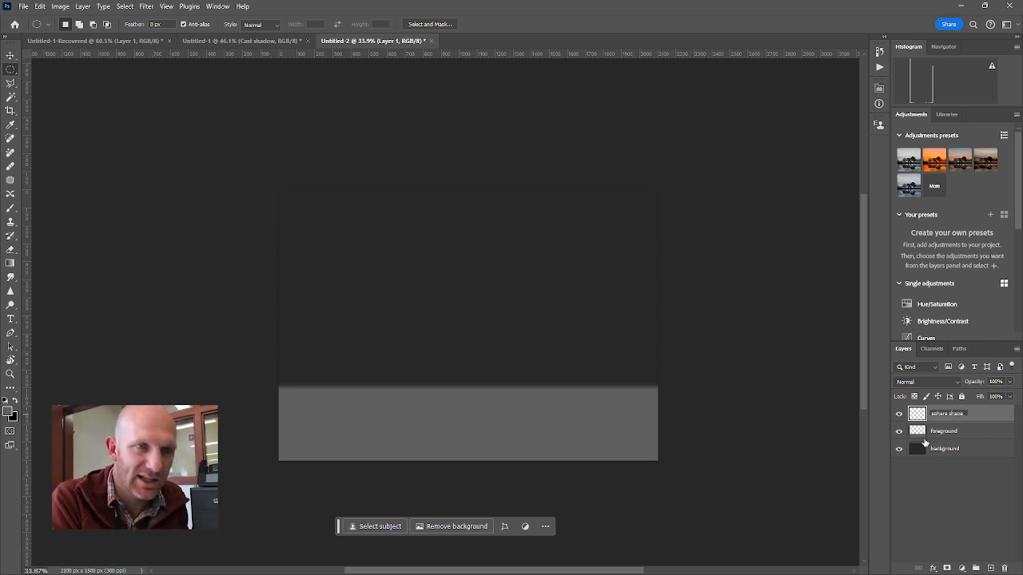
key(Return)
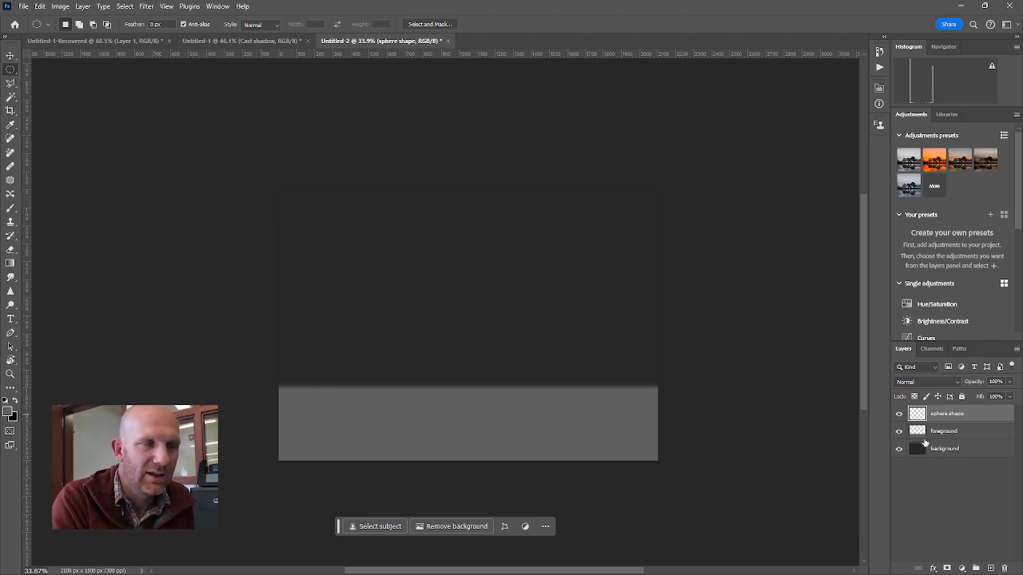
Draw a circular selection about 780 px across, left of the canvas centre and overlapping the grey strip, and keep it active
drag(338, 275, 485, 415)
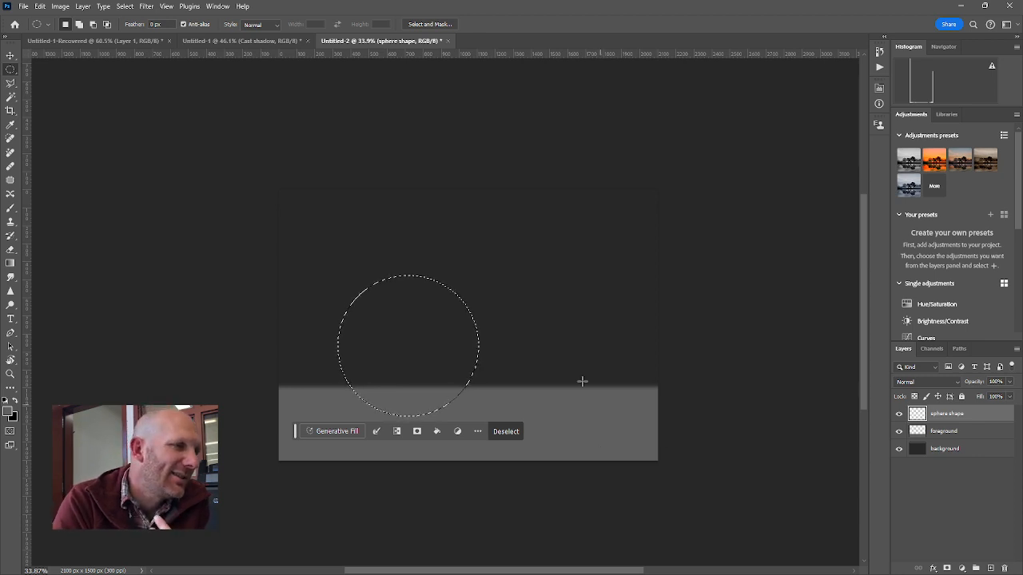
key(ctrl+d)
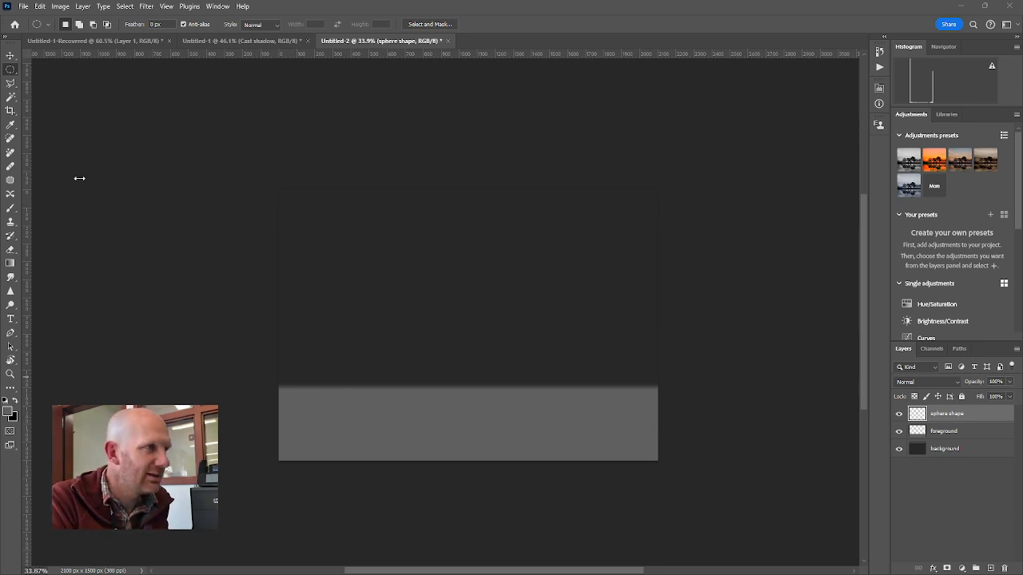
key(ctrl+z)
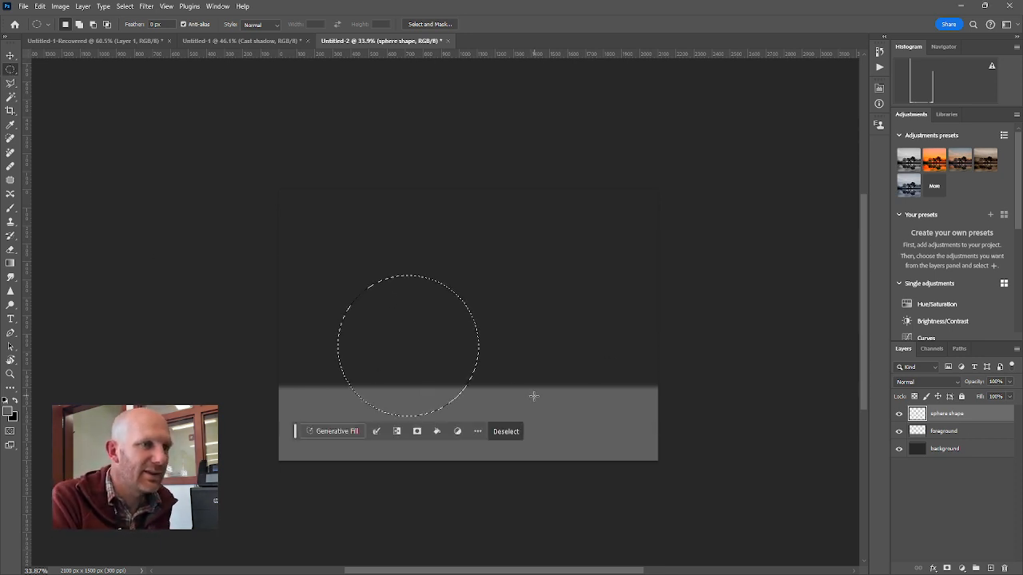
Set the foreground colour to white ffffff and fill the circular selection on the sphere shape layer with it
click(9, 412)
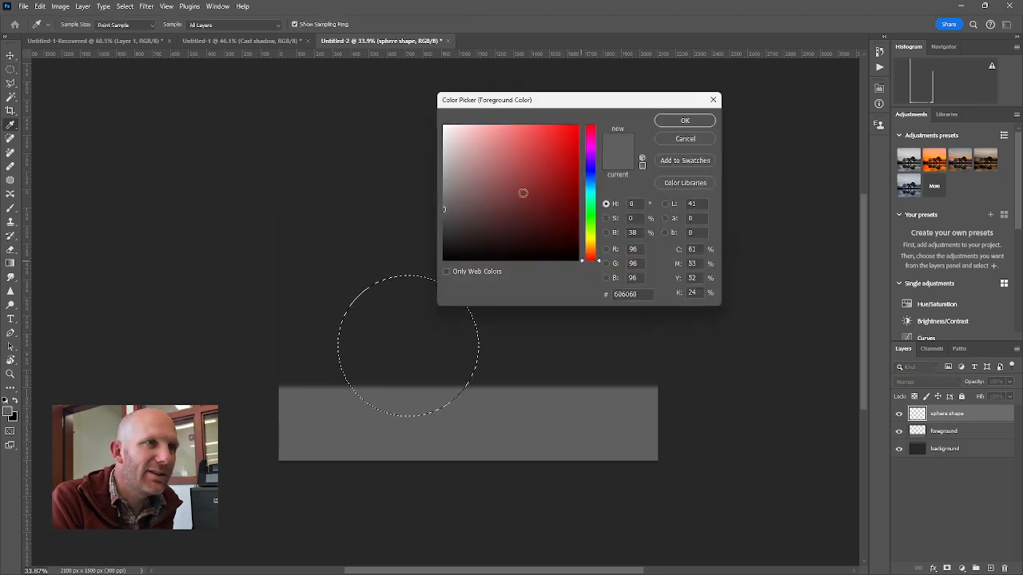
click(619, 295)
text(ffffff)
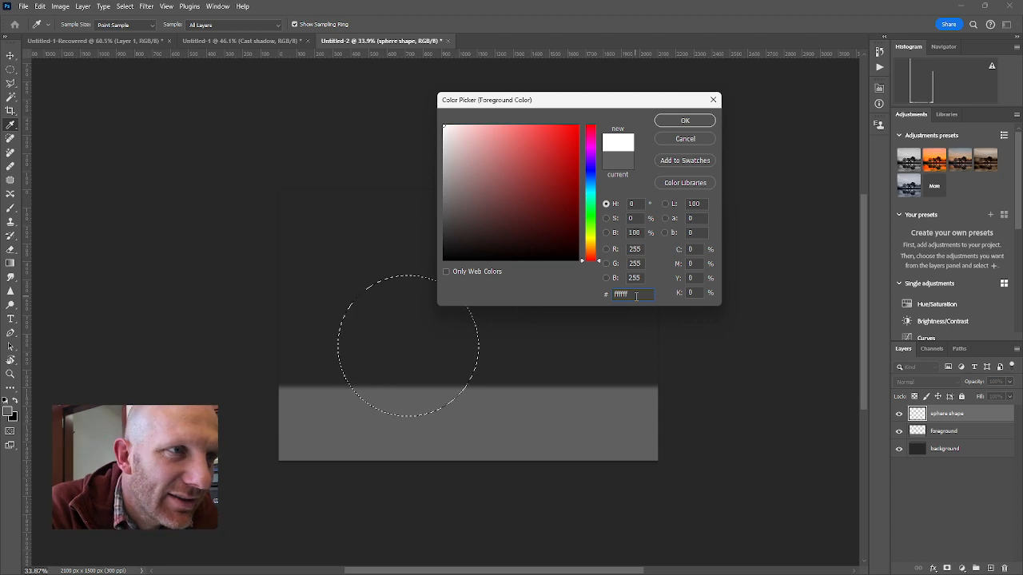
click(685, 121)
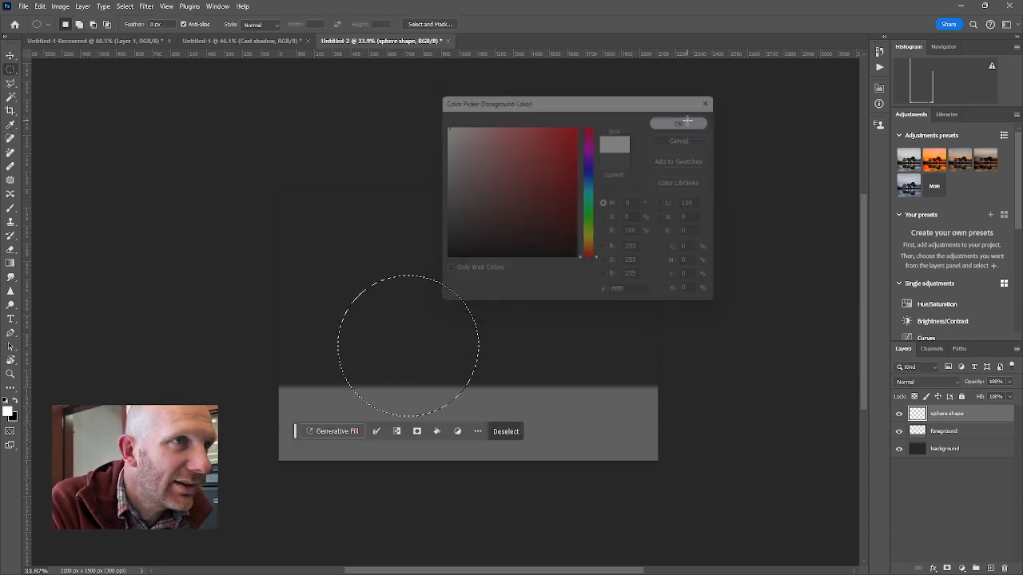
key(m)
key(alt+BackSpace)
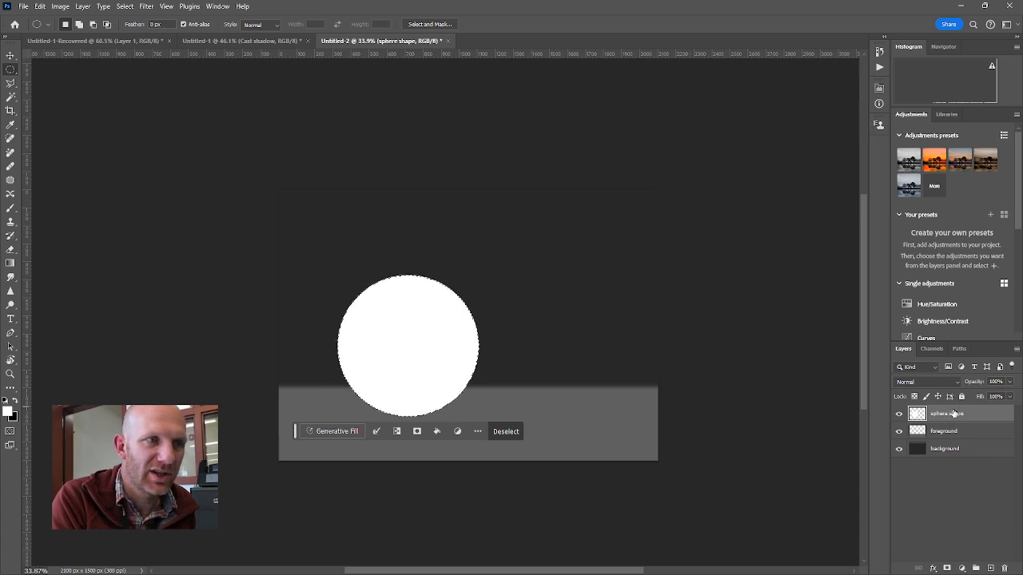
Deselect the circle and add a new layer named "cast shadow shape" directly below the sphere shape layer
click(503, 432)
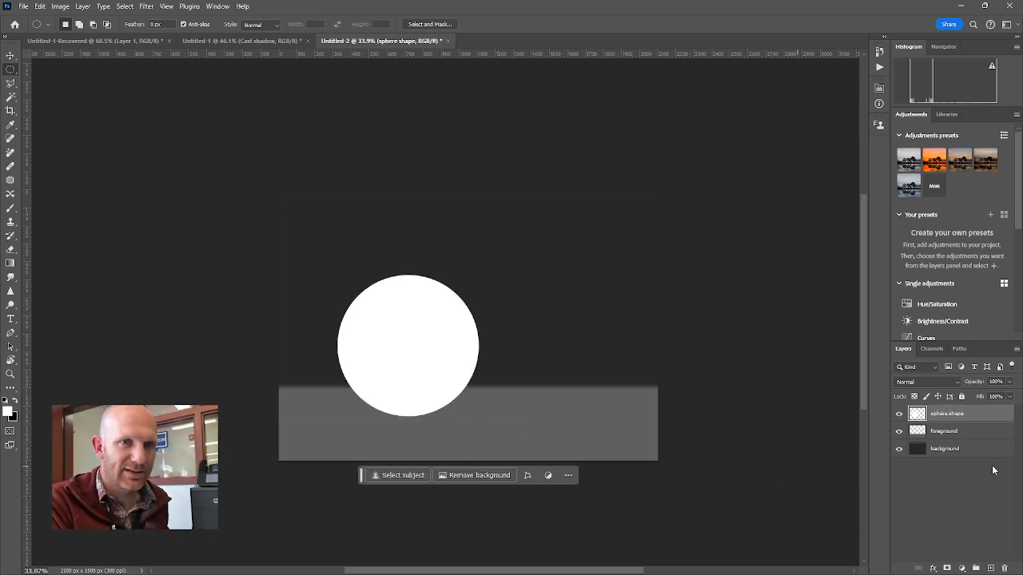
click(991, 568)
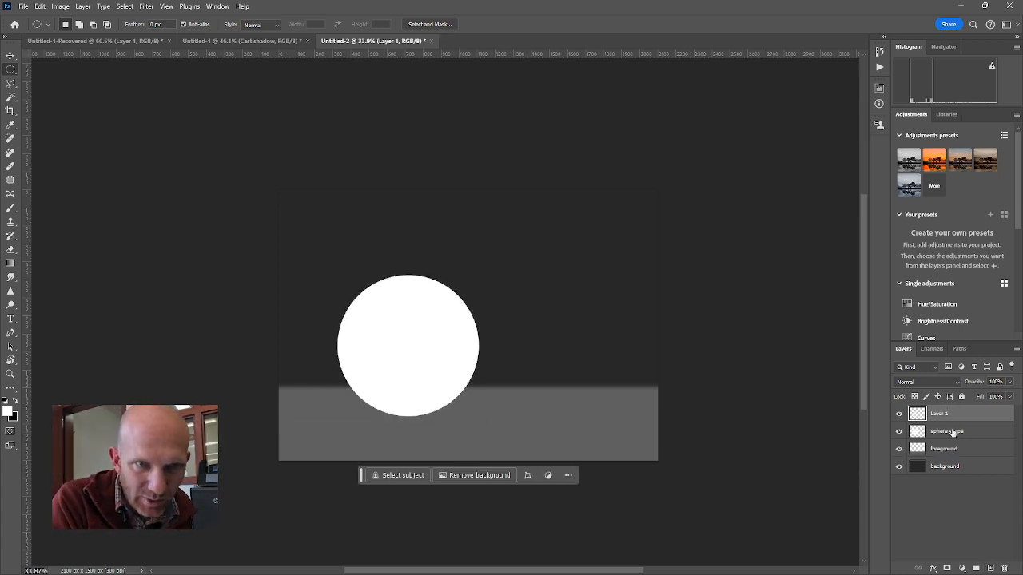
drag(941, 414, 969, 452)
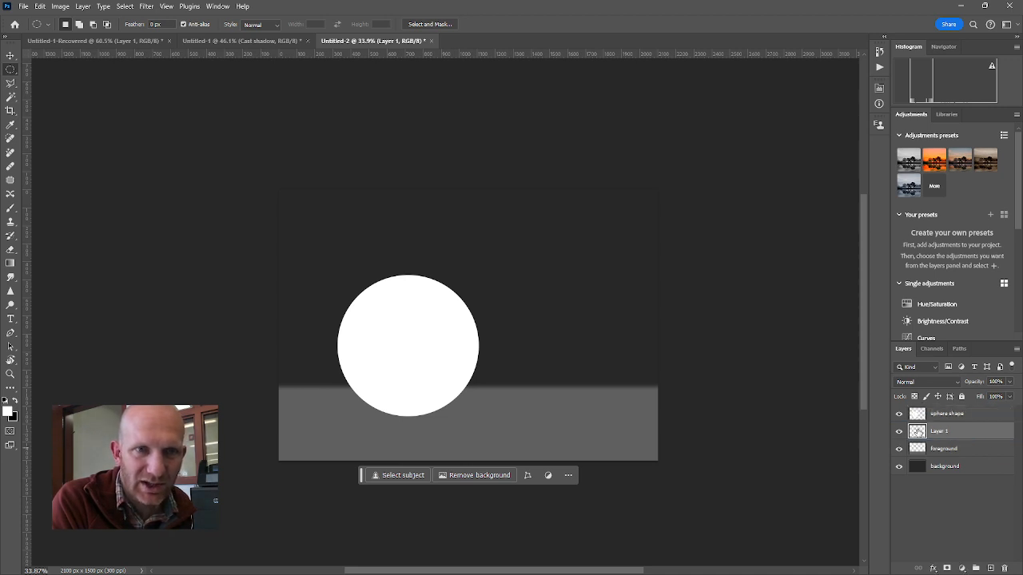
double_click(938, 431)
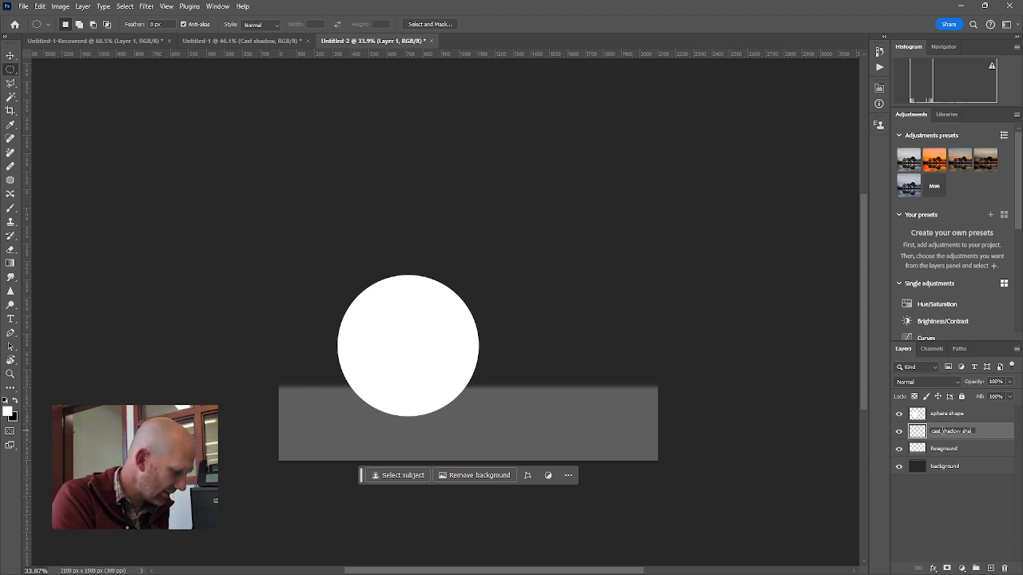
key(Return)
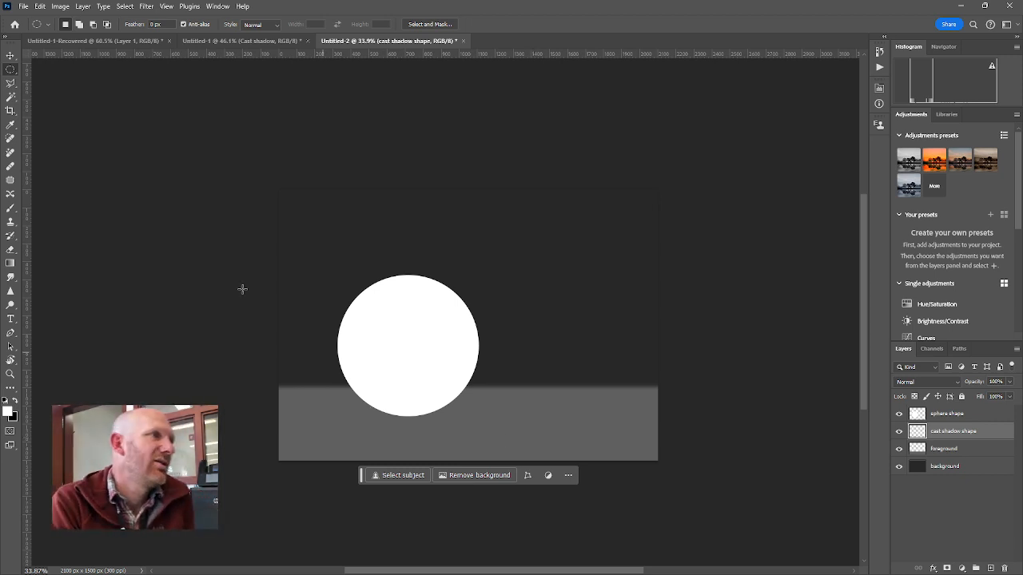
Draw a flat elliptical selection about 1250 px wide from under the sphere rightward, fill it with black on the cast shadow shape layer, and deselect
drag(379, 405, 603, 426)
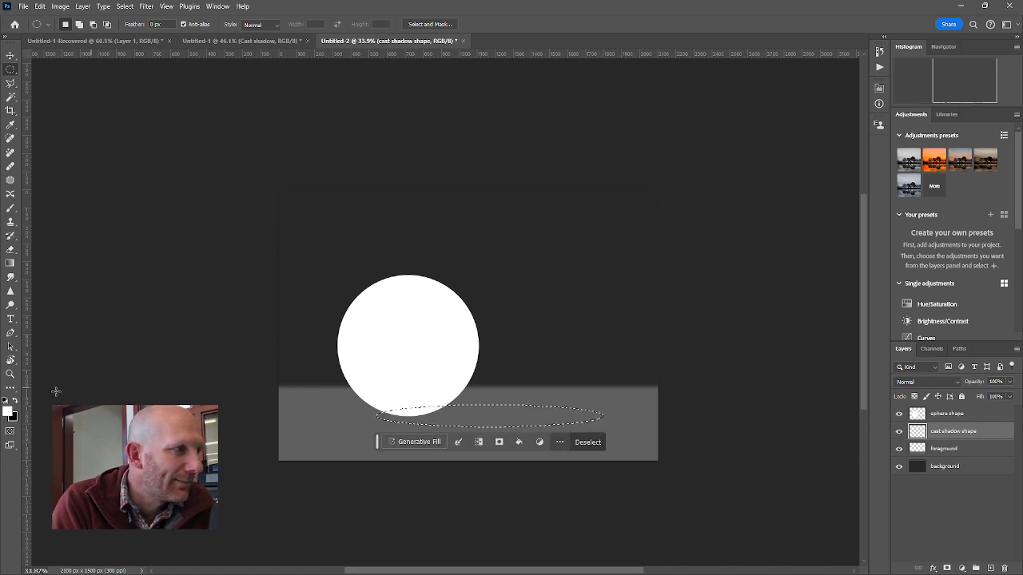
click(16, 403)
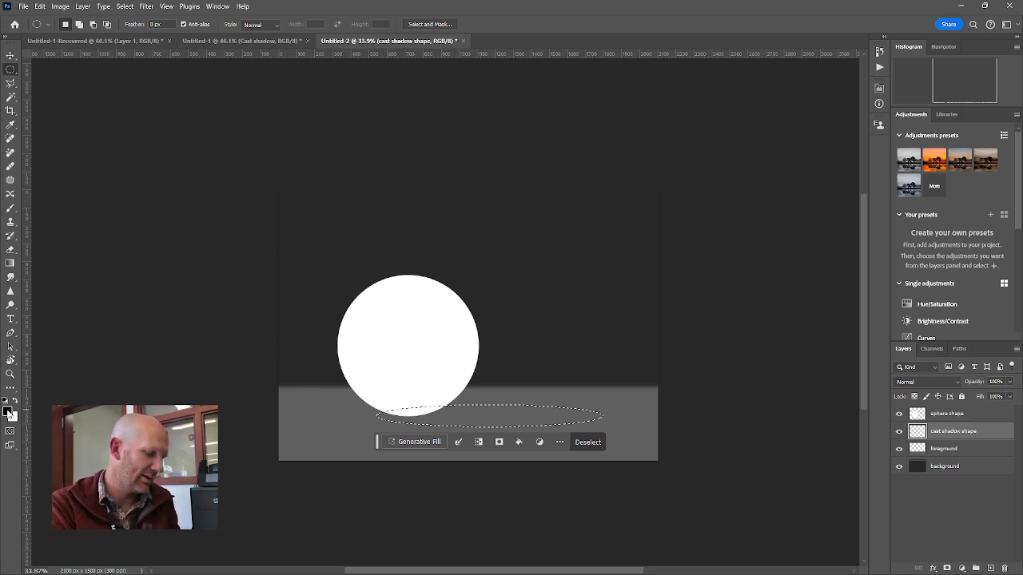
key(alt+BackSpace)
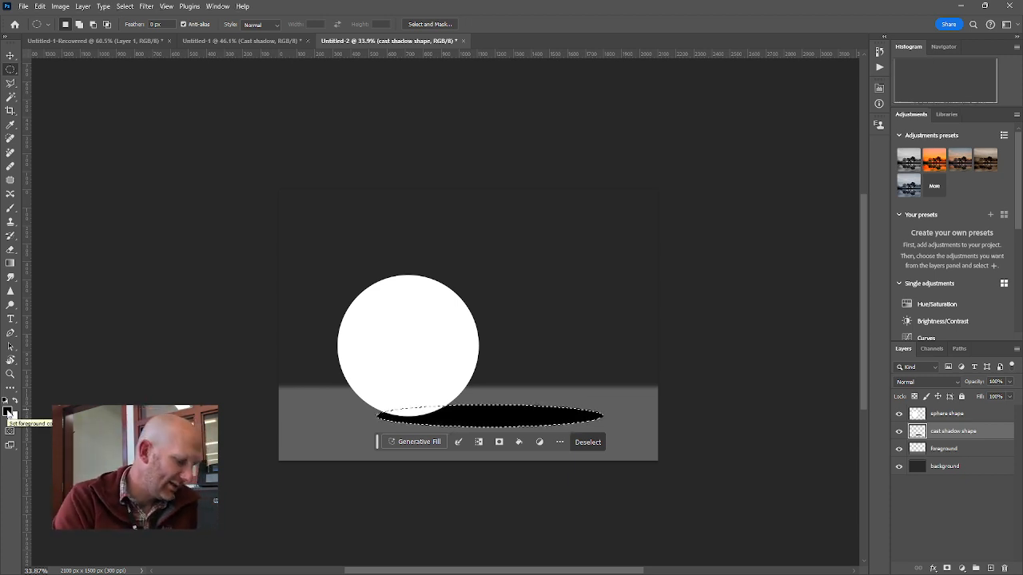
key(ctrl+d)
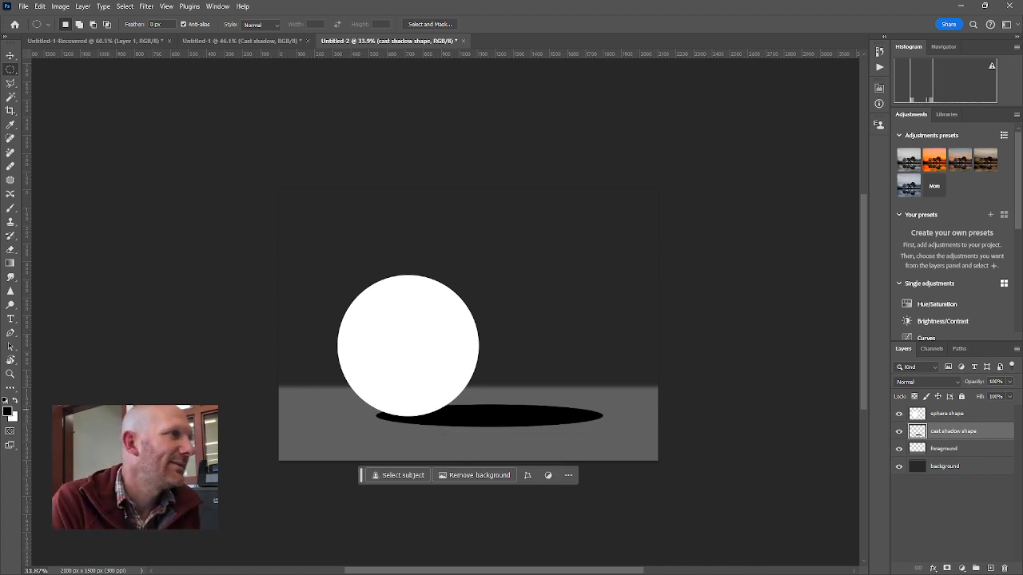
With the Move tool, shift the sphere down about 30 px and nudge the cast shadow ellipse slightly down
click(13, 57)
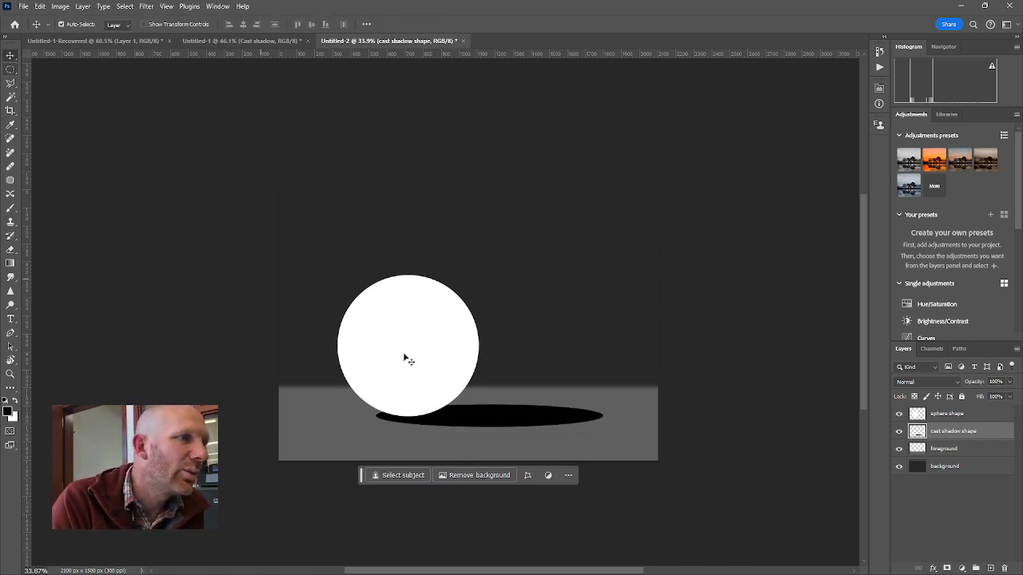
drag(399, 374, 399, 380)
click(495, 425)
key(Down)
key(Down)
key(Down)
key(Down)
key(Down)
key(Down)
key(Down)
key(Down)
key(Down)
key(Down)
key(Down)
key(Down)
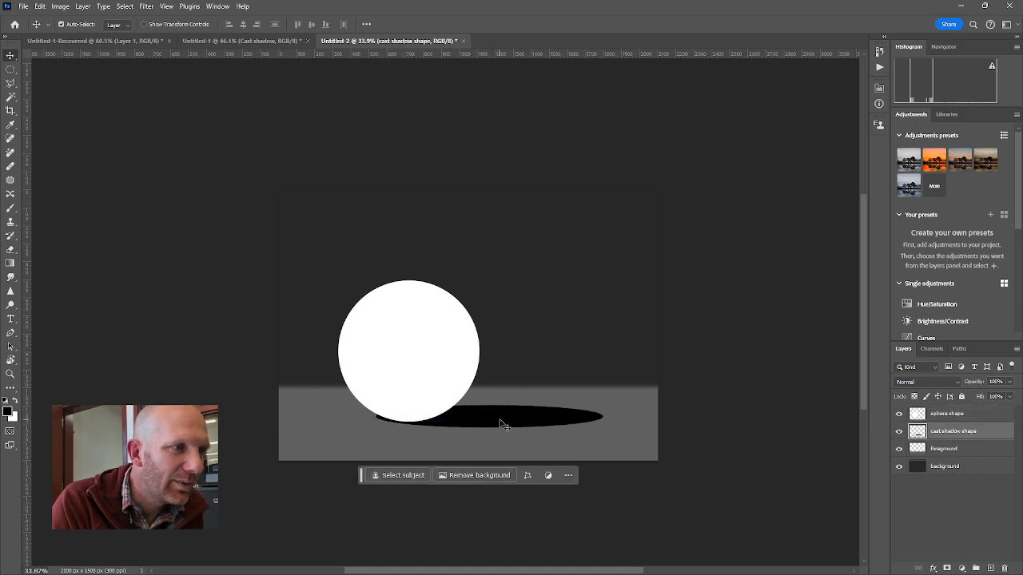
Fine-tune the shadow's position and move the sphere about 60 px left so its base rests on the ellipse's left end
drag(460, 413, 465, 414)
drag(422, 356, 421, 360)
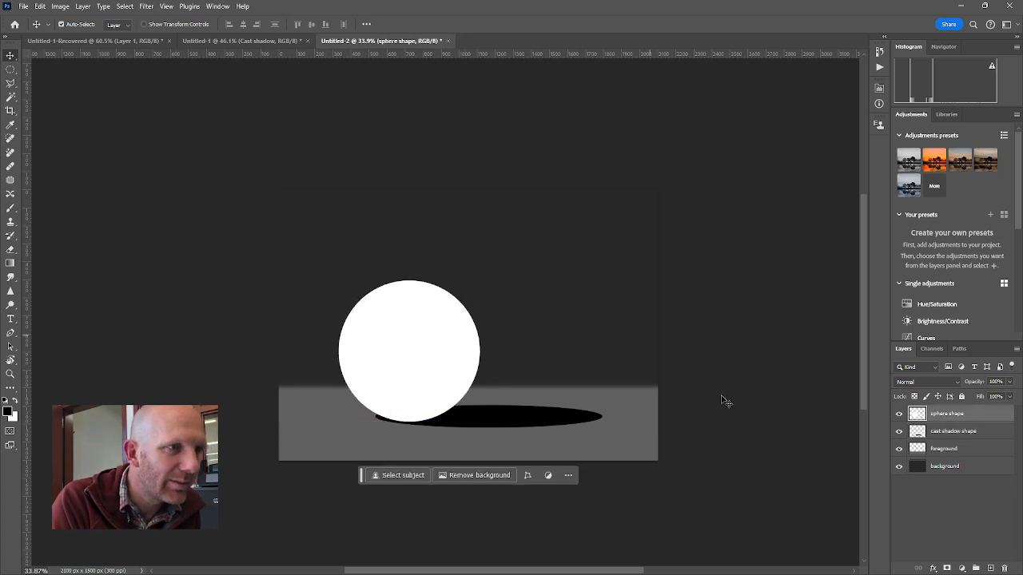
click(718, 483)
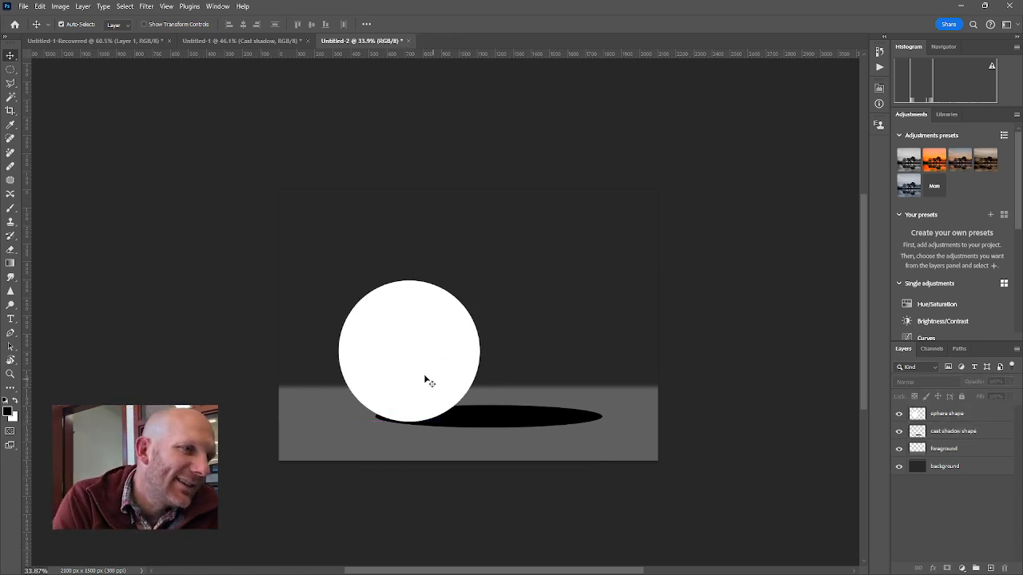
mouse_move(427, 381)
mouse_down()
mouse_move(414, 361)
mouse_move(412, 371)
mouse_up()
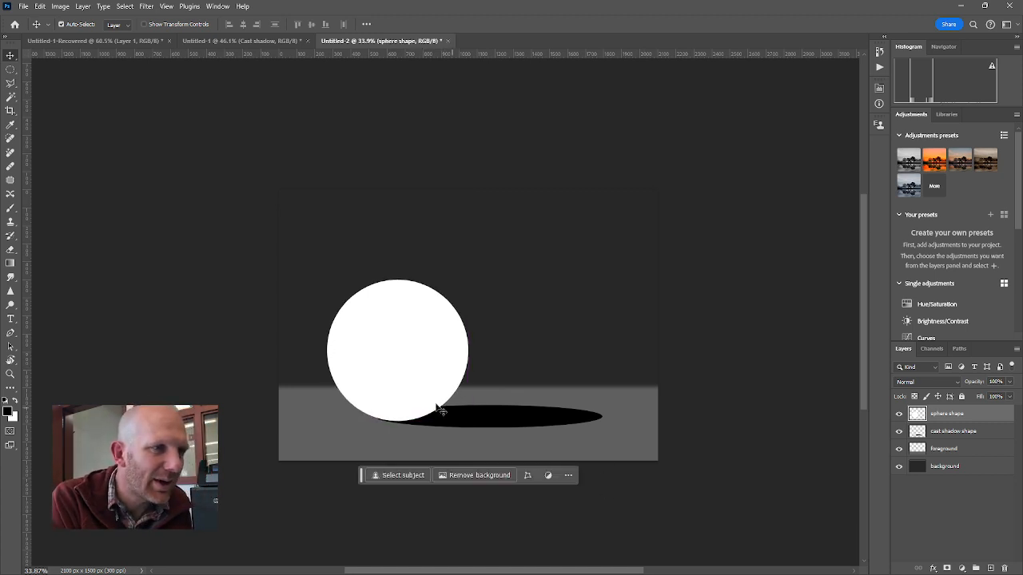
Examine up close how the sphere meets its cast shadow and how the grey ground's soft upper edge looks
scroll(402, 402, up, 3)
drag(453, 451, 301, 365)
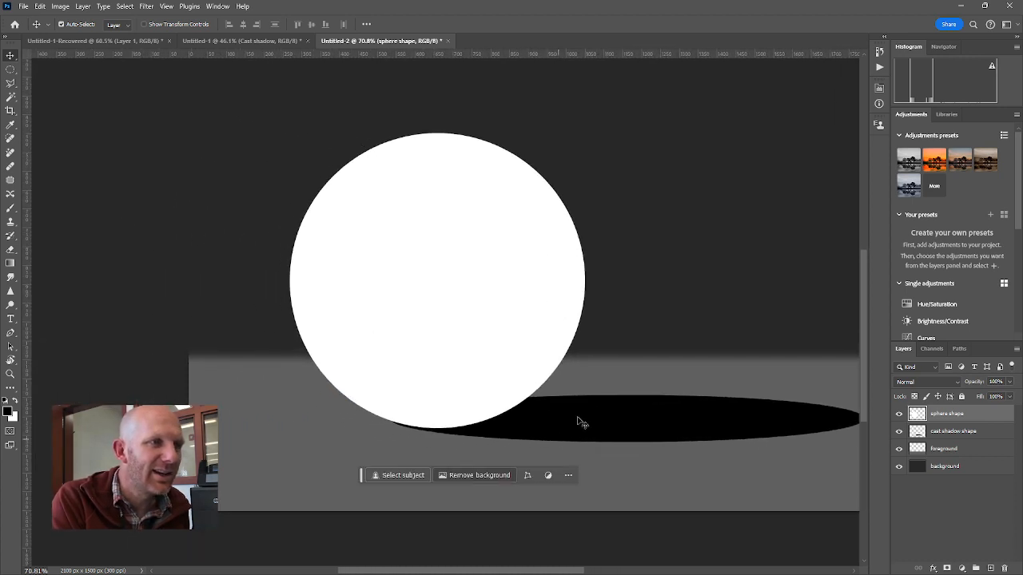
drag(740, 356, 524, 372)
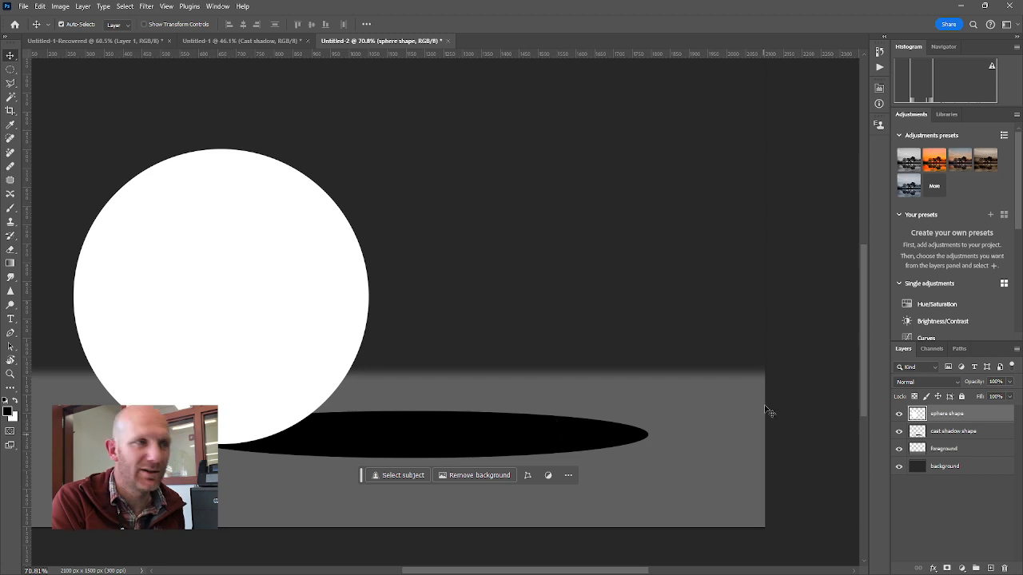
scroll(508, 270, down, 1)
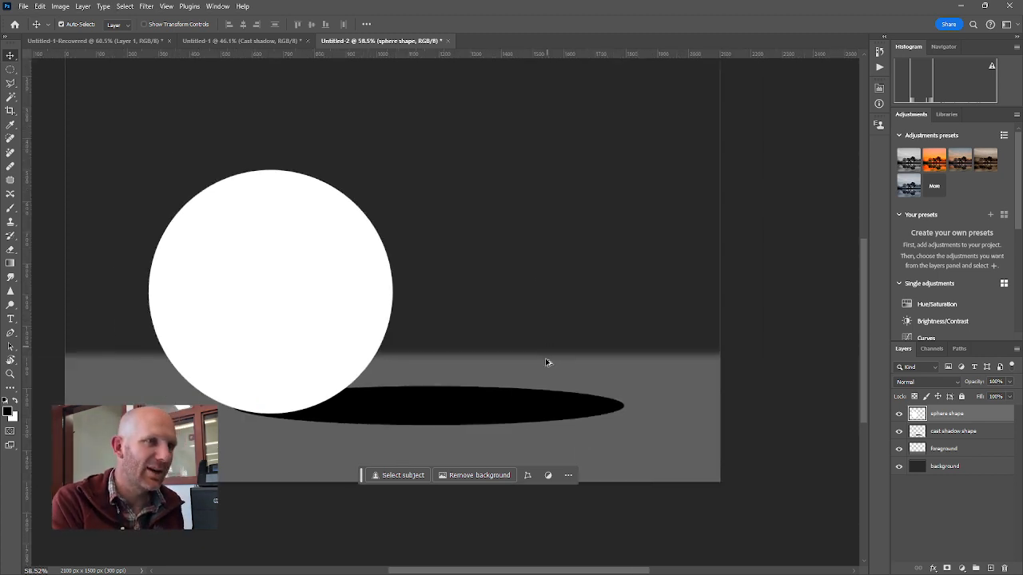
scroll(545, 359, up, 5)
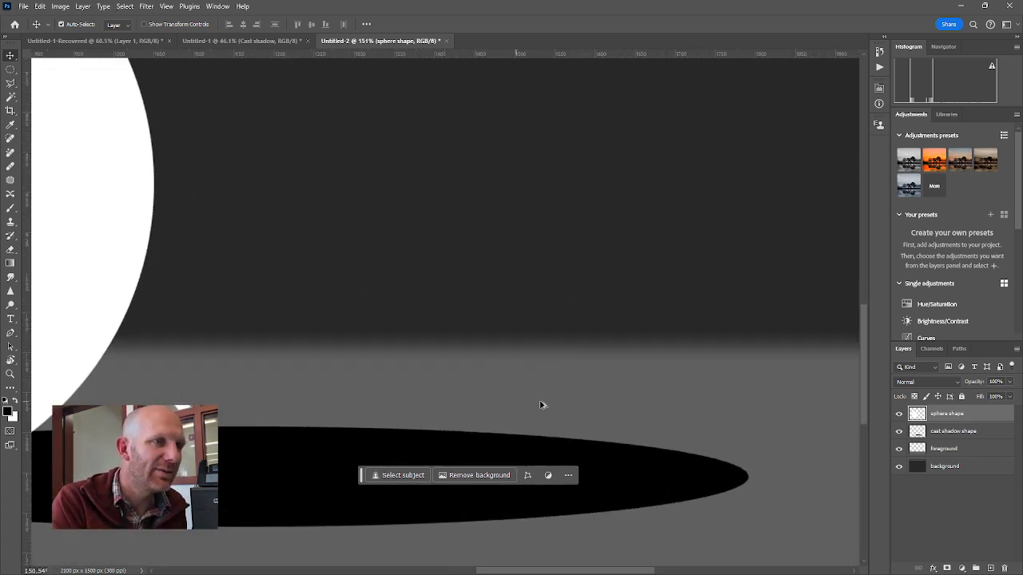
scroll(511, 303, down, 4)
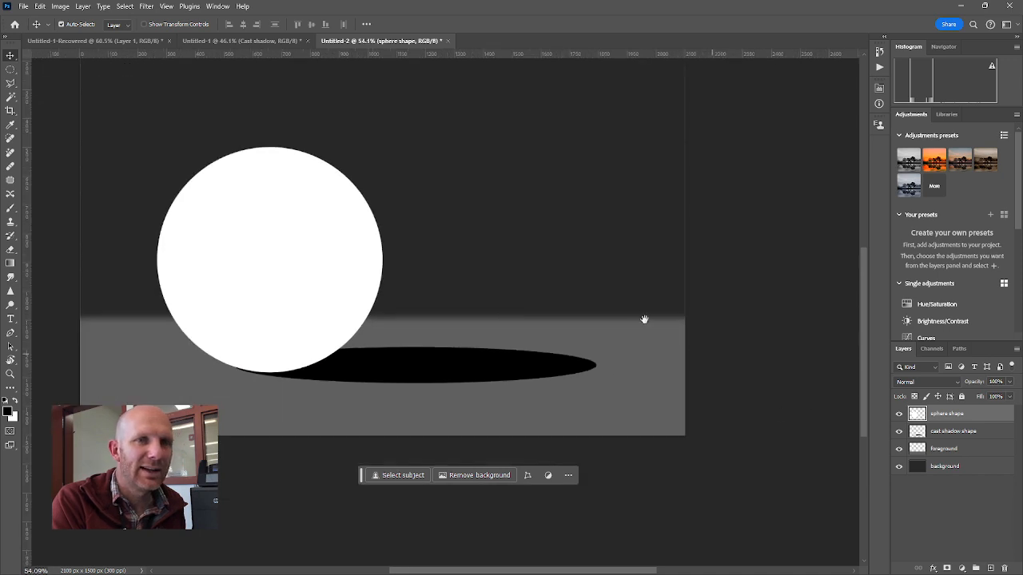
drag(644, 320, 693, 330)
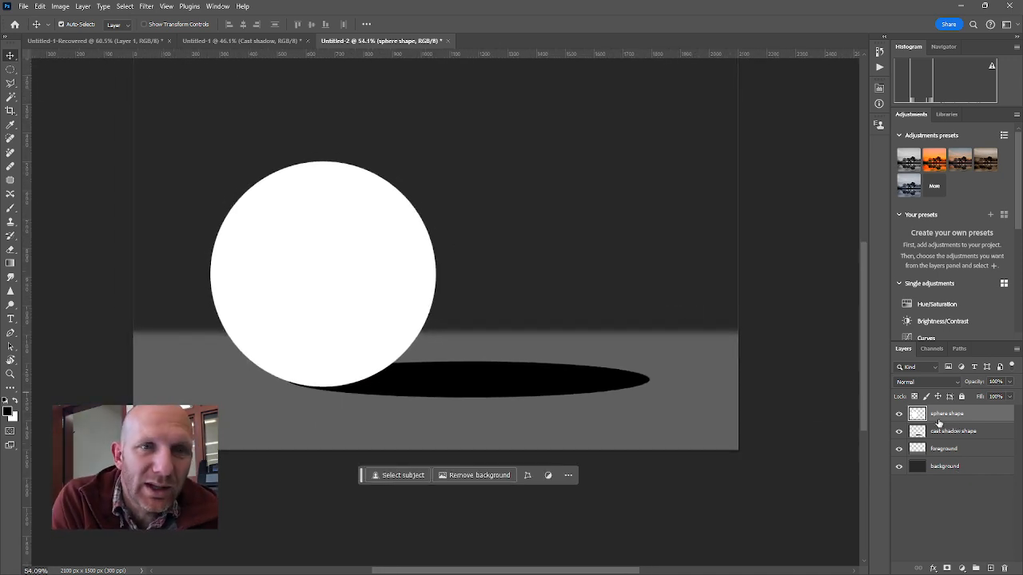
Hide and reshow the sphere shape, cast shadow shape, foreground and background layers one at a time to review what each contains
click(900, 414)
click(900, 415)
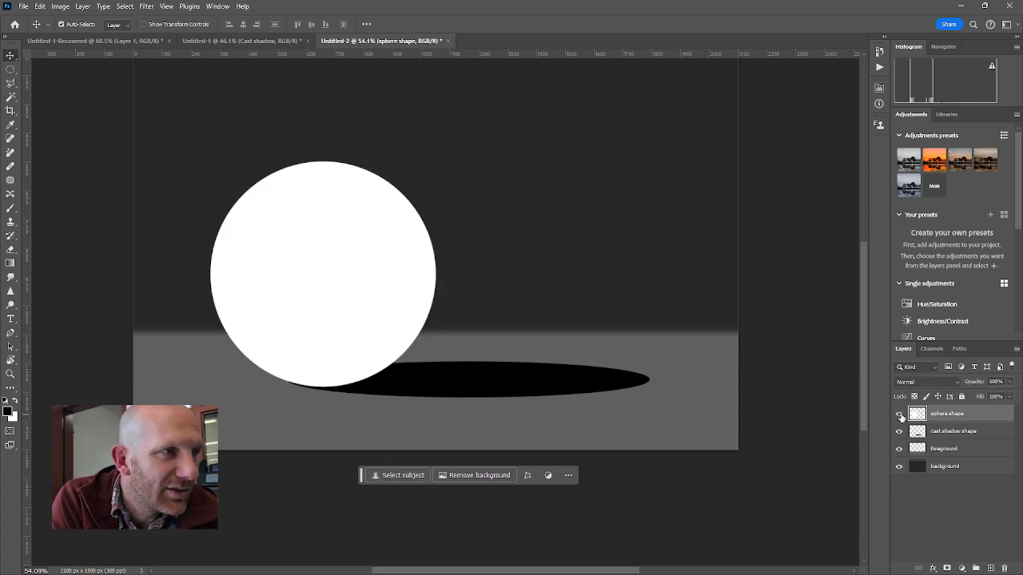
click(913, 433)
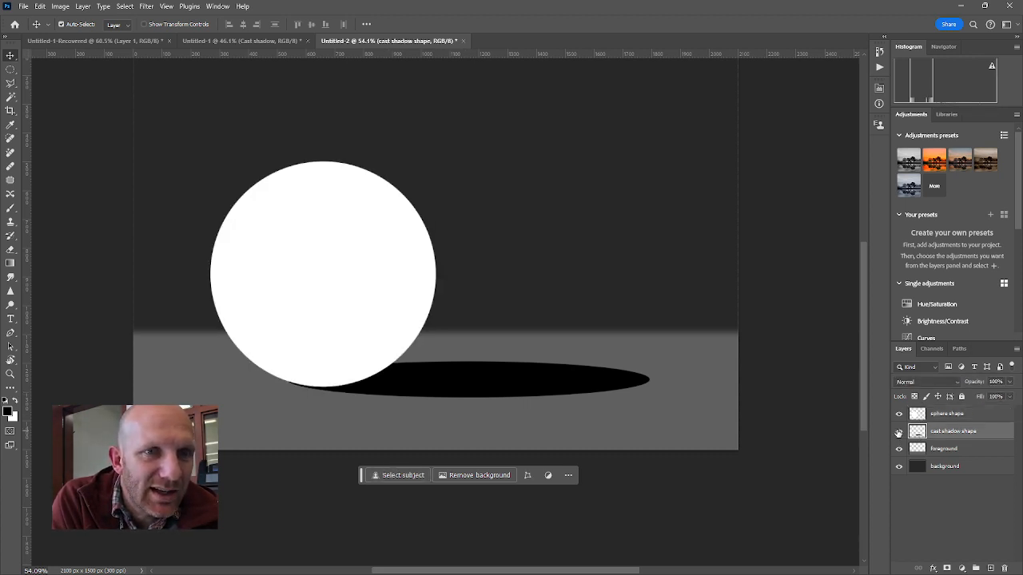
click(898, 432)
click(898, 432)
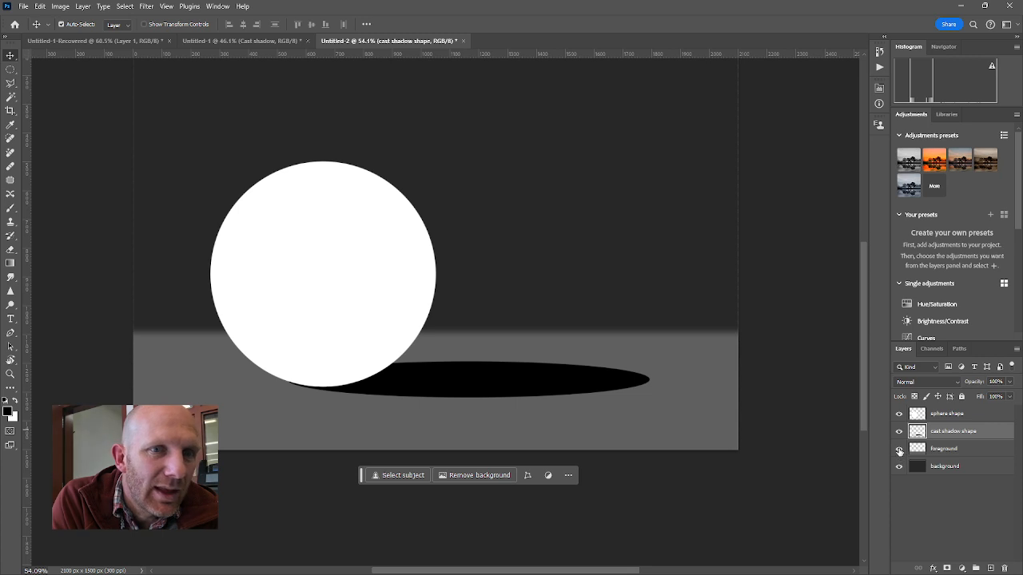
click(916, 449)
click(898, 450)
click(899, 450)
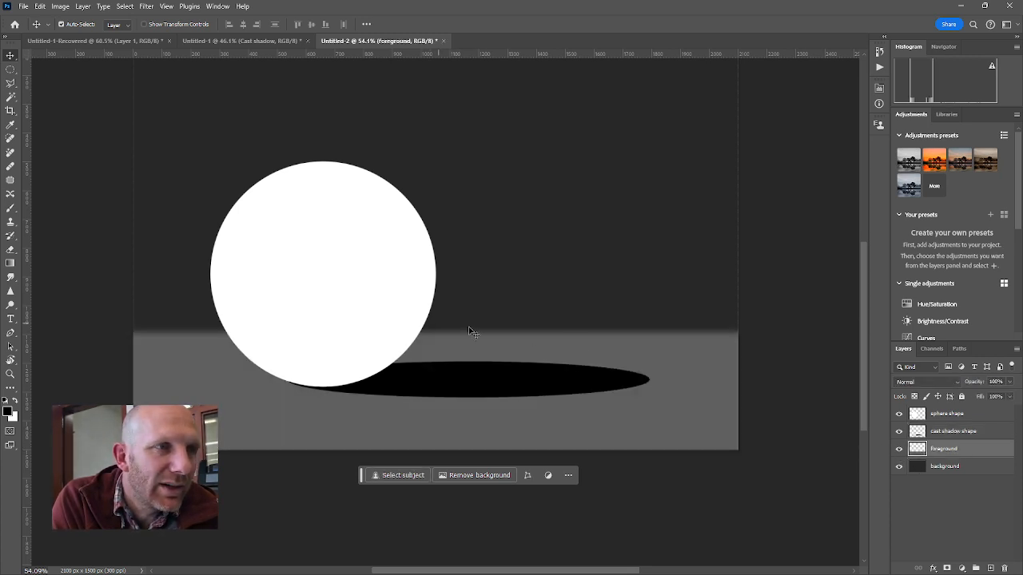
click(908, 466)
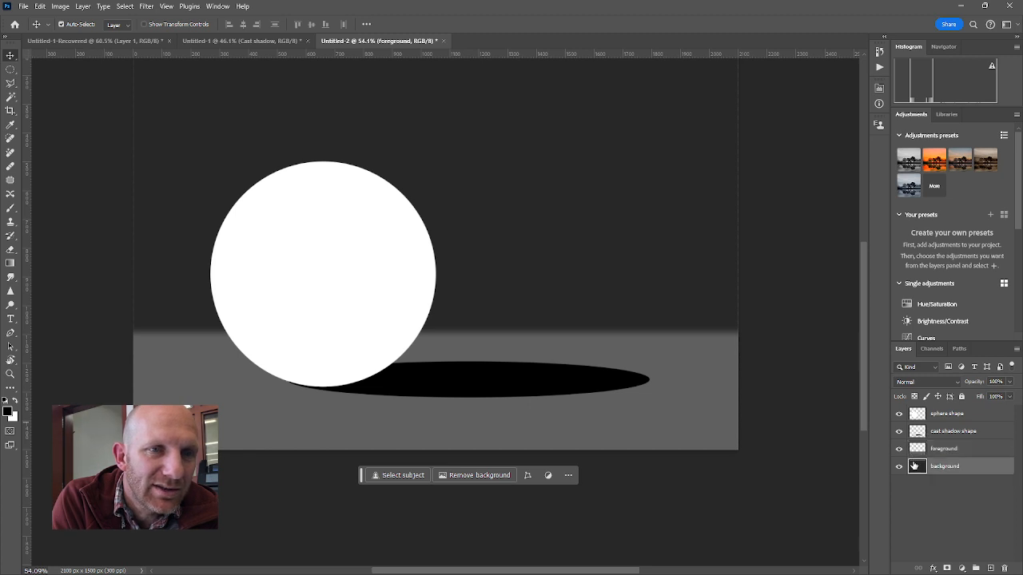
click(899, 467)
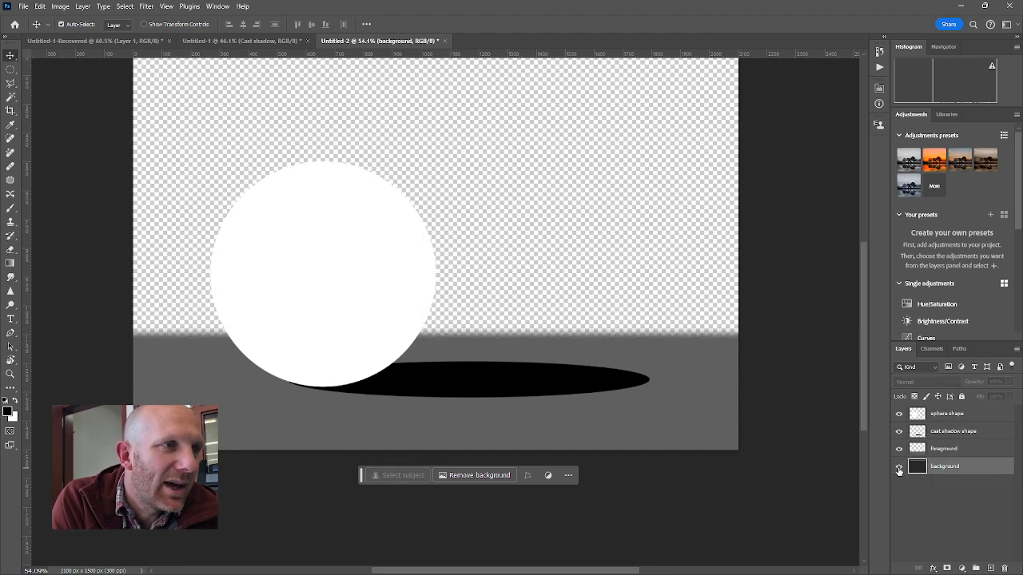
click(898, 467)
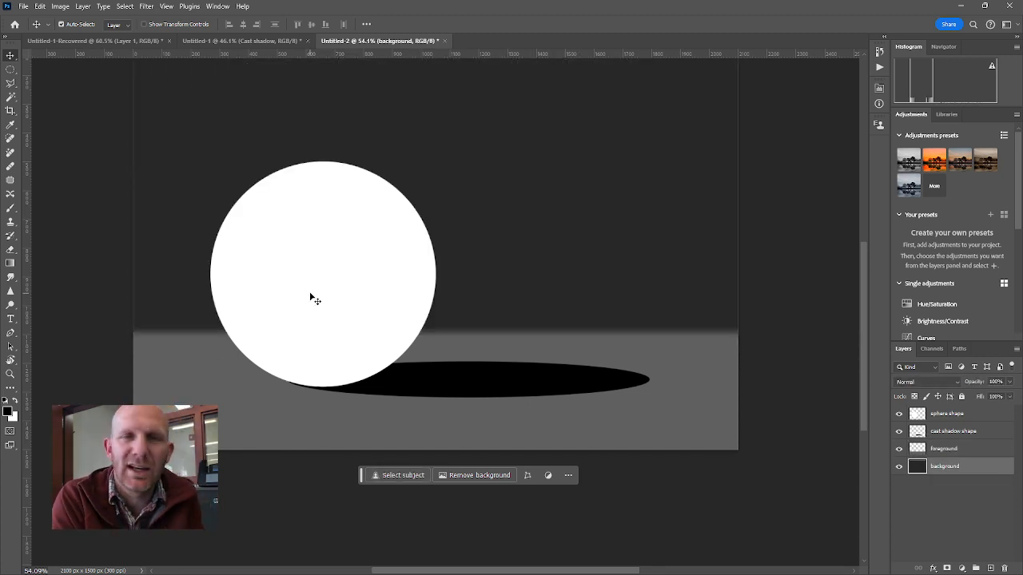